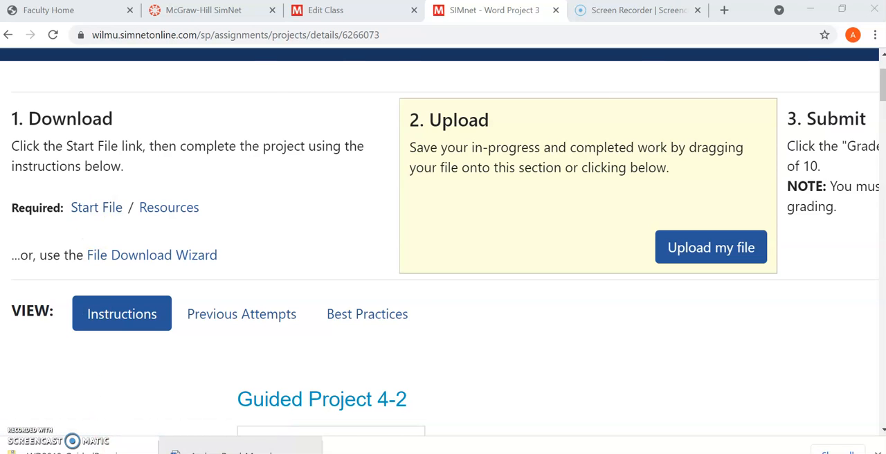
click(218, 452)
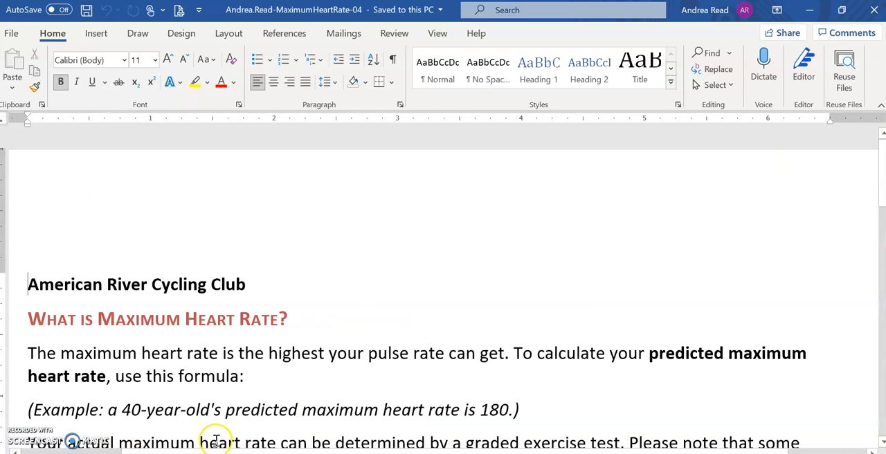
click(16, 37)
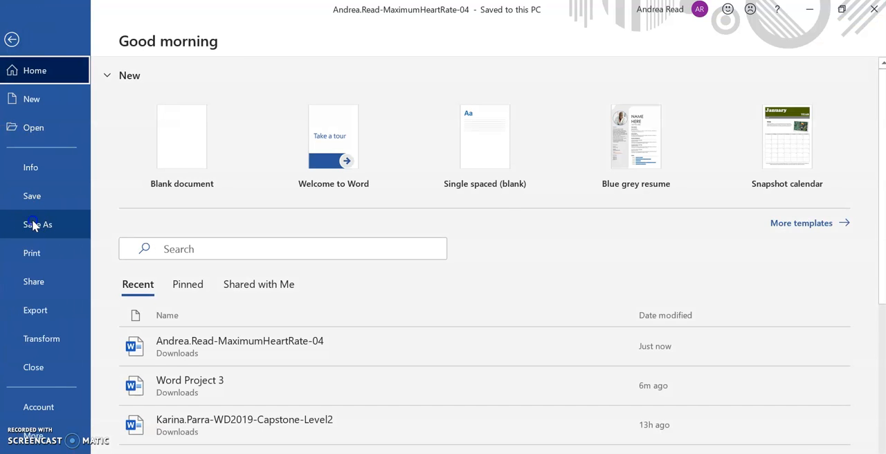
click(33, 225)
click(192, 335)
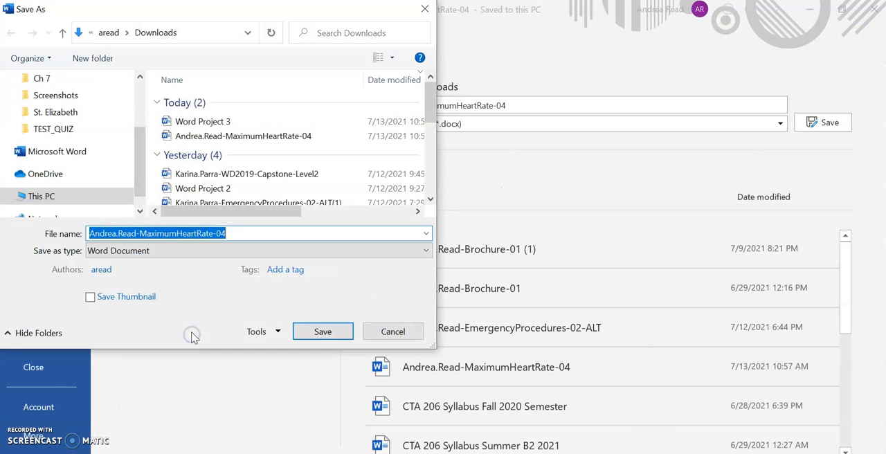
scroll(108, 103, up, 3)
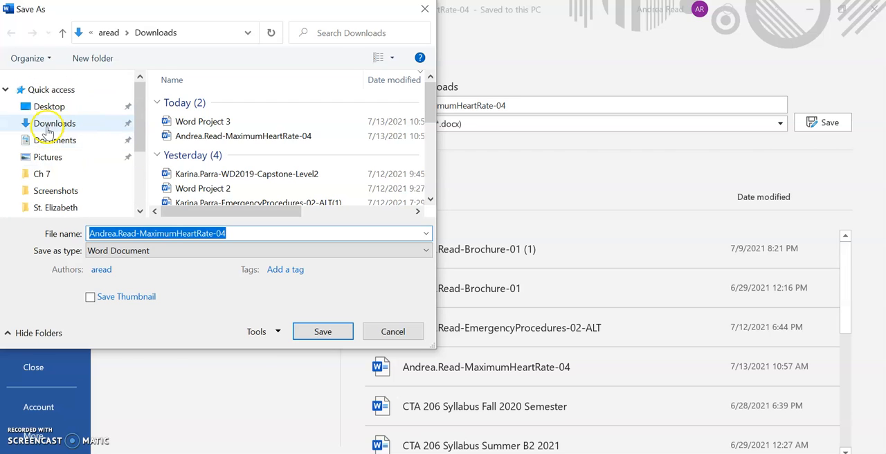
click(49, 130)
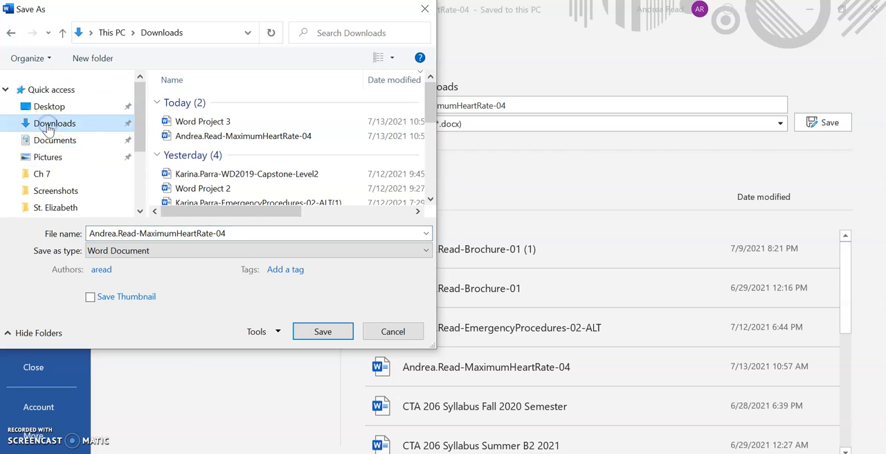
double_click(185, 228)
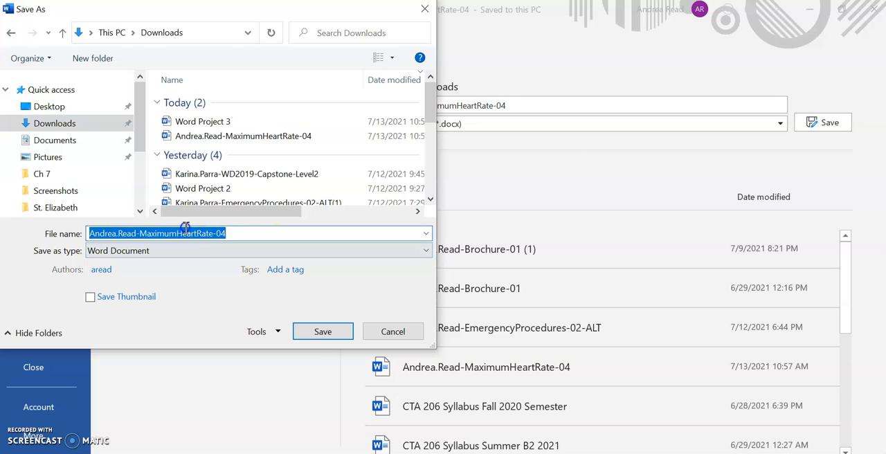
text(Word)
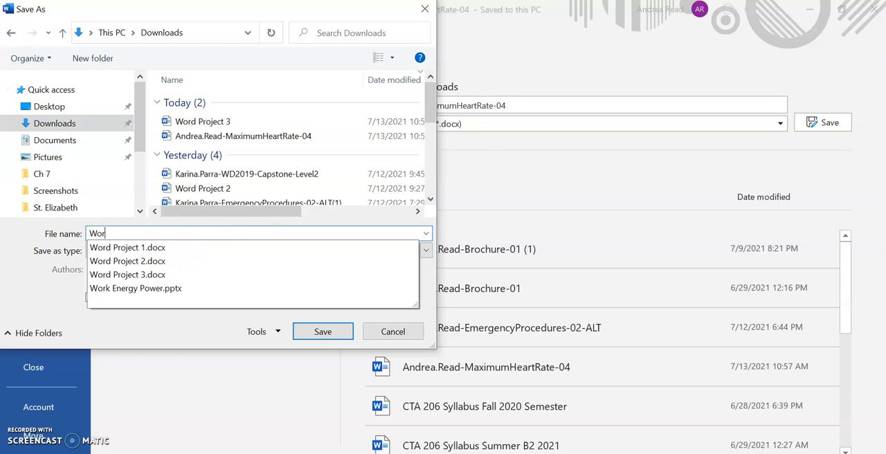
click(194, 278)
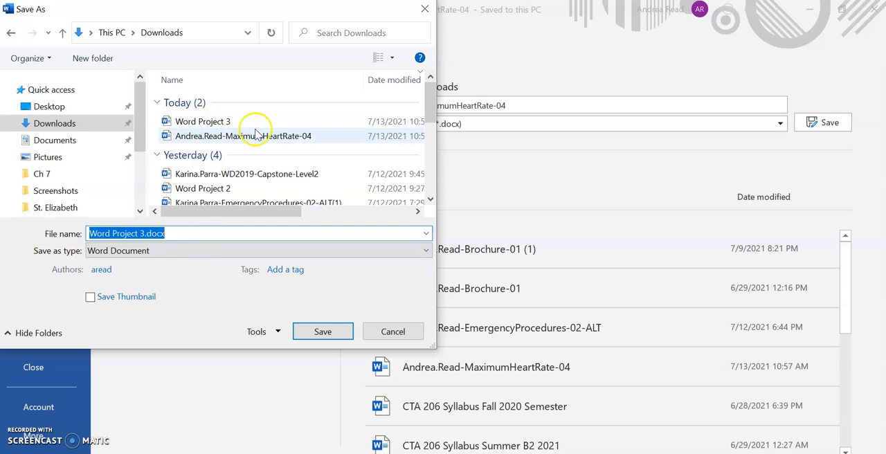
click(389, 330)
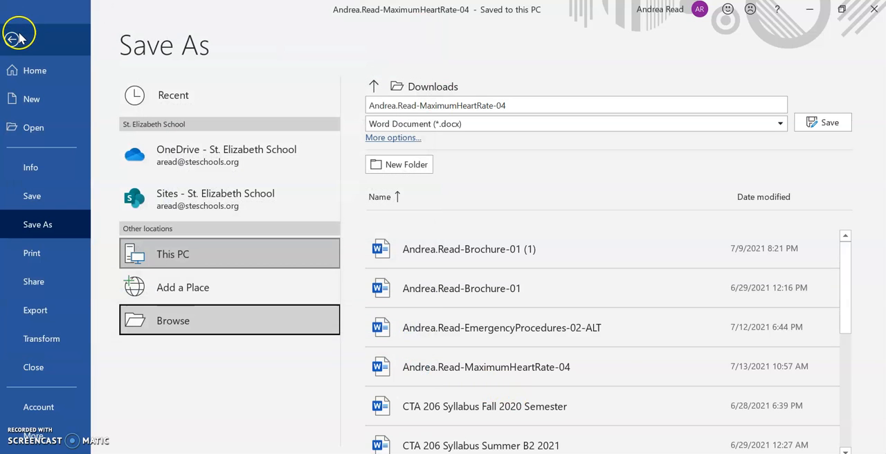
click(20, 31)
Step: Download the Resources file for Word Project 3 from the SIMnet page in Chrome, and show the Downloads folder in File Explorer
click(242, 446)
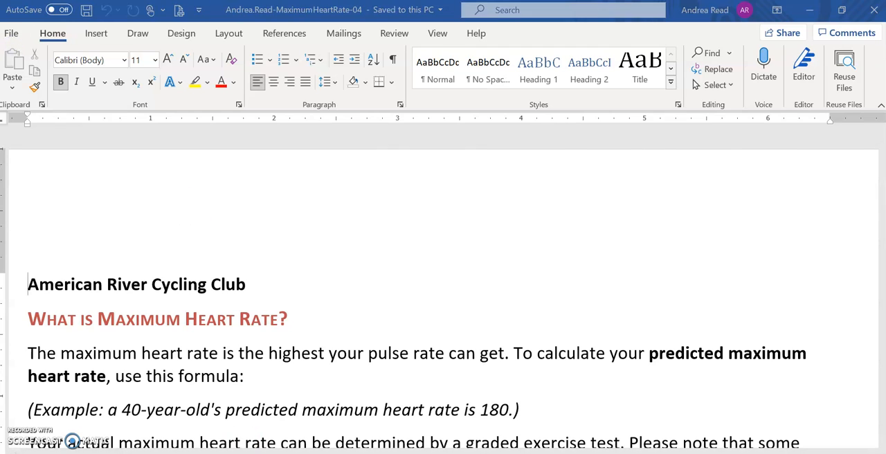
click(169, 208)
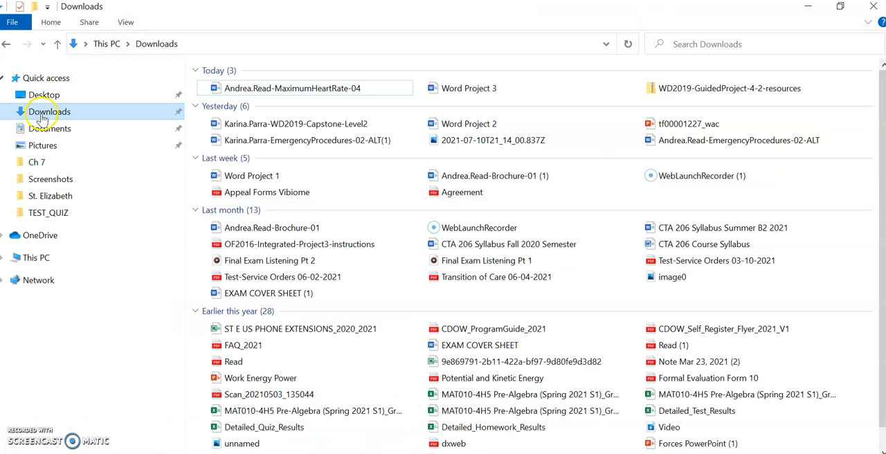
click(42, 114)
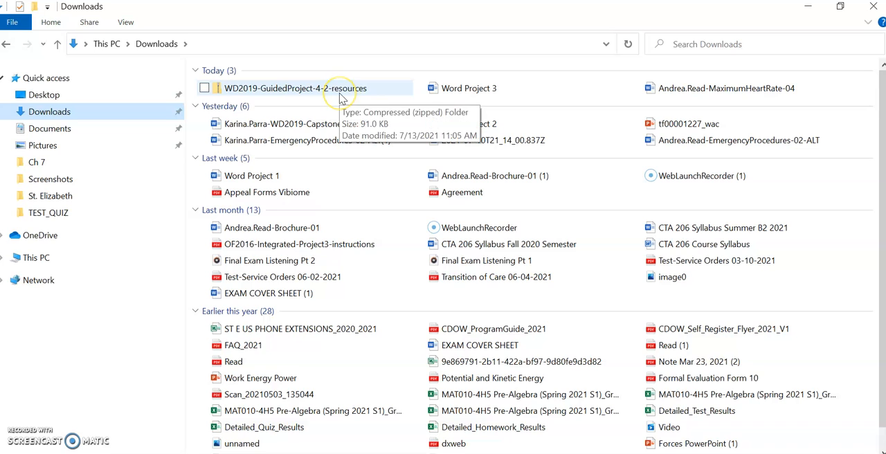
right_click(247, 93)
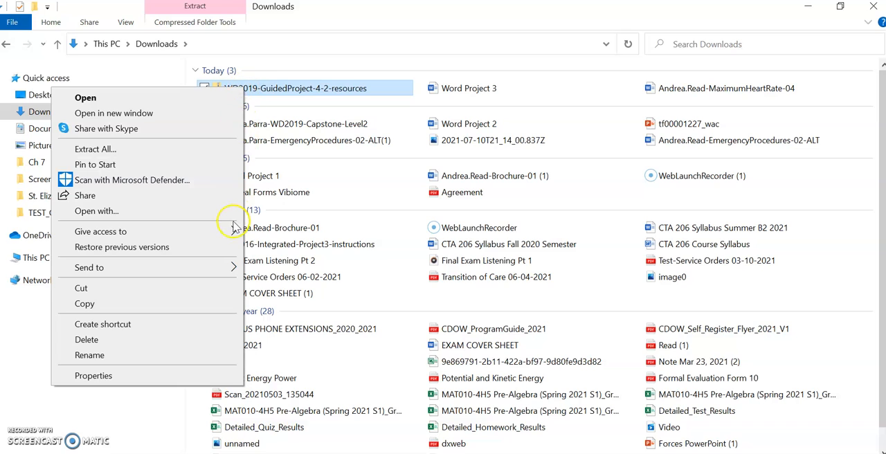
mouse_move(233, 229)
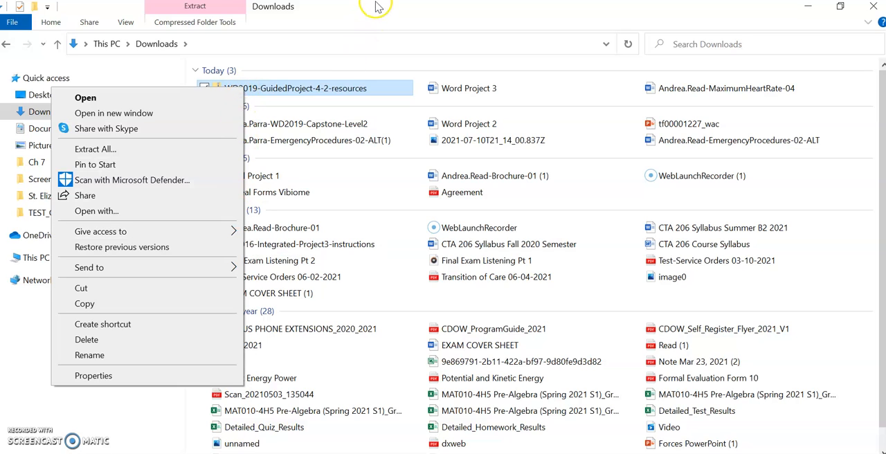
click(338, 90)
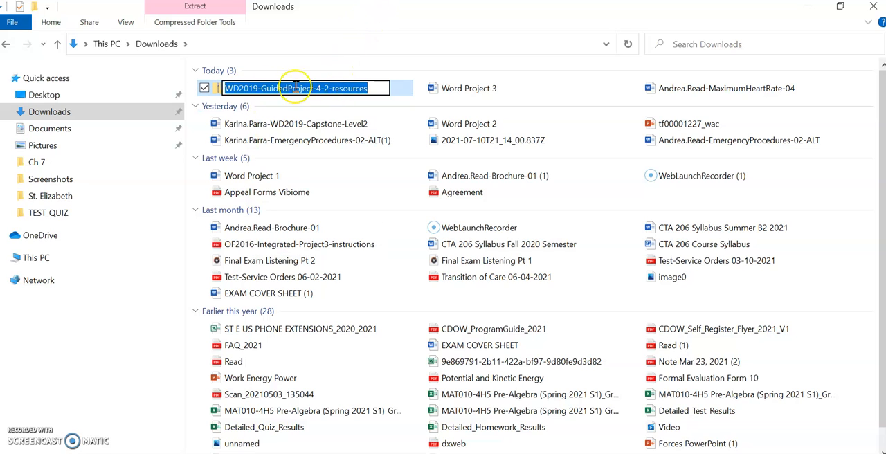
click(404, 89)
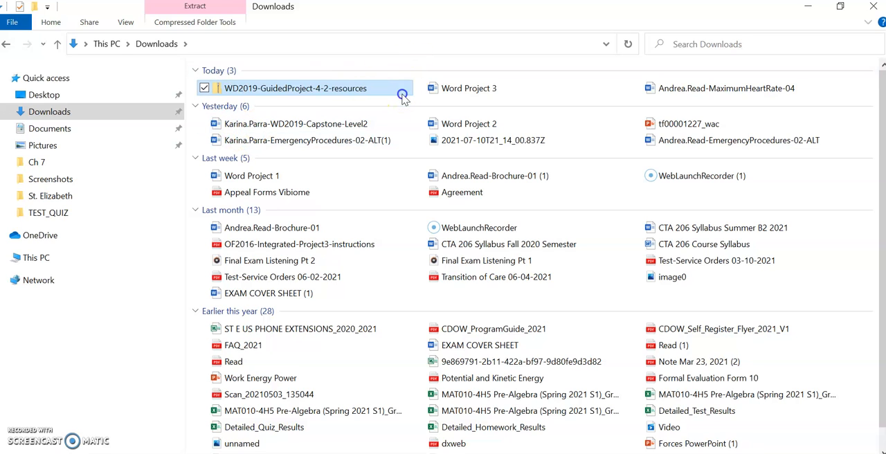
Step: Cut the HeartRate-04 picture out of the zipped WD2019-GuidedProject-4-2-resources folder and paste it into Downloads
double_click(222, 93)
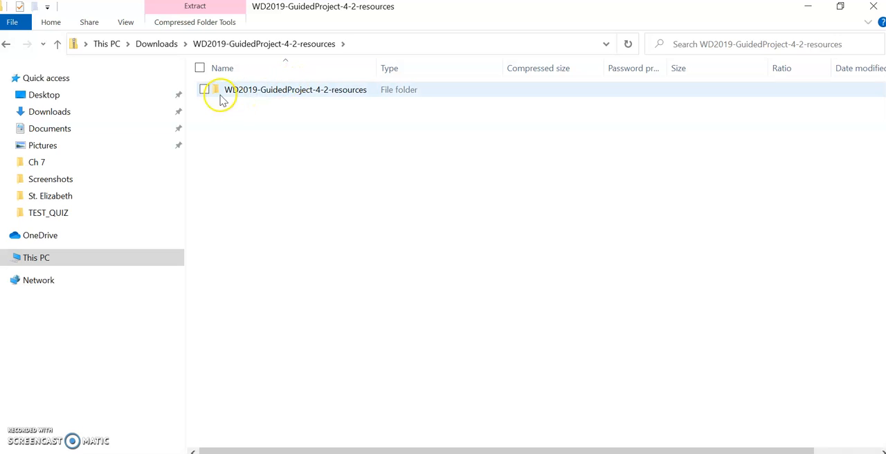
double_click(215, 93)
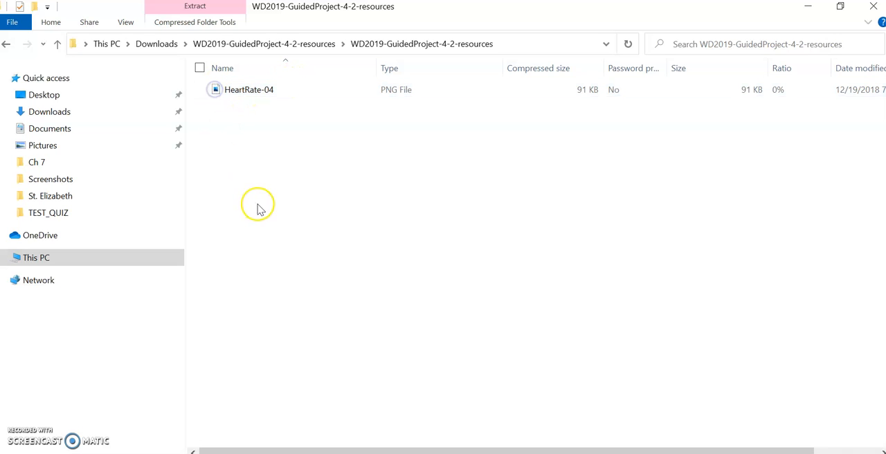
click(397, 92)
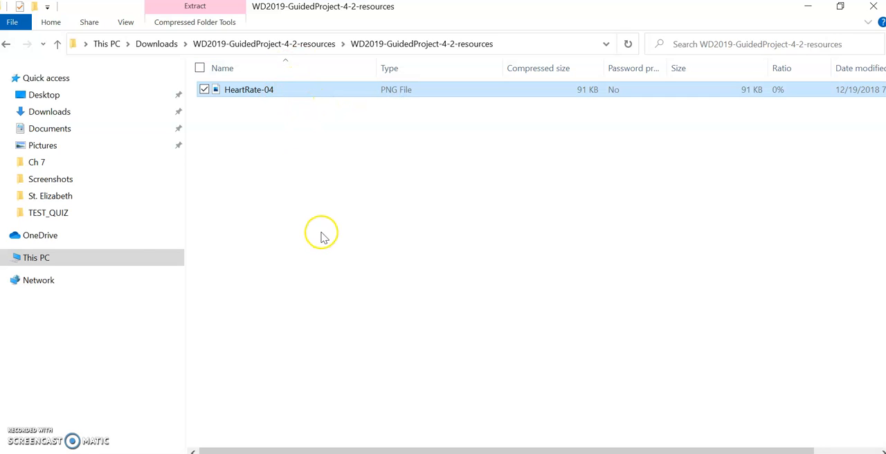
right_click(322, 92)
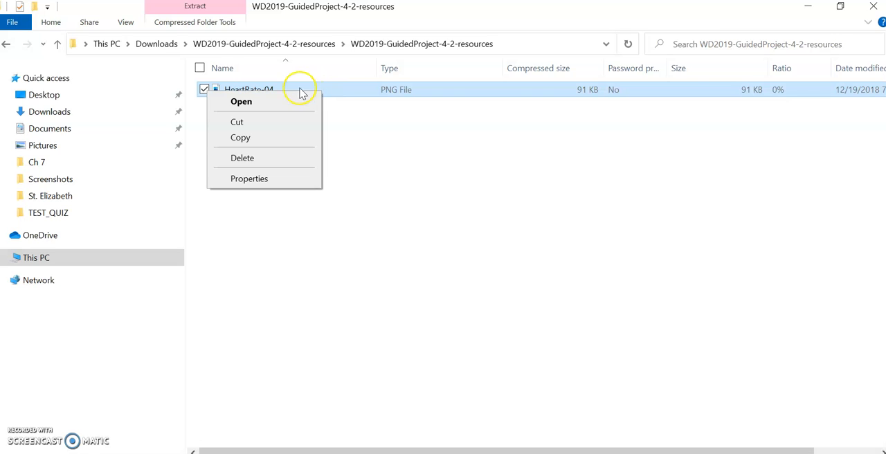
click(258, 123)
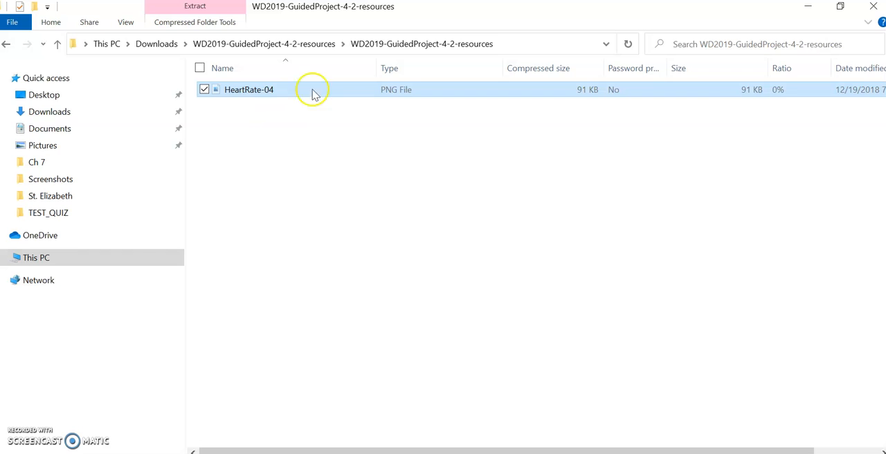
click(52, 115)
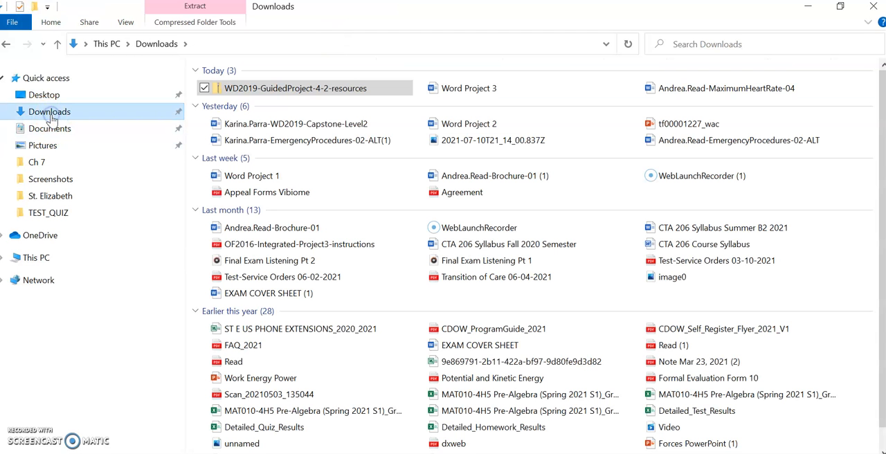
right_click(90, 115)
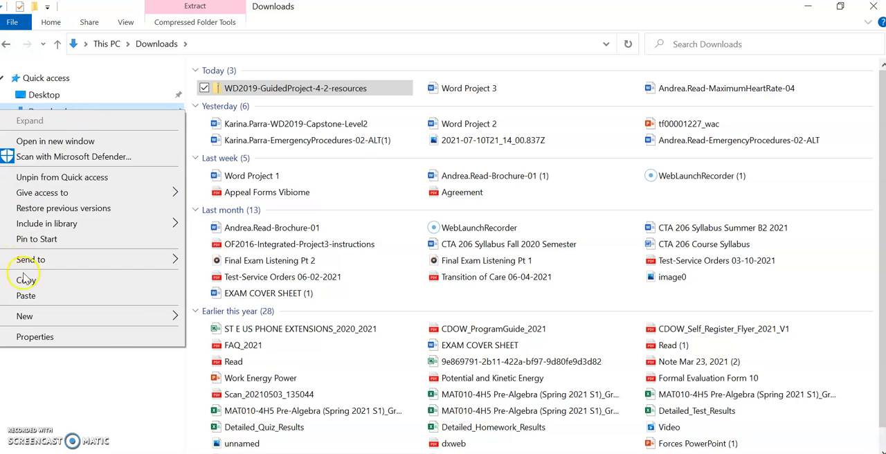
click(36, 297)
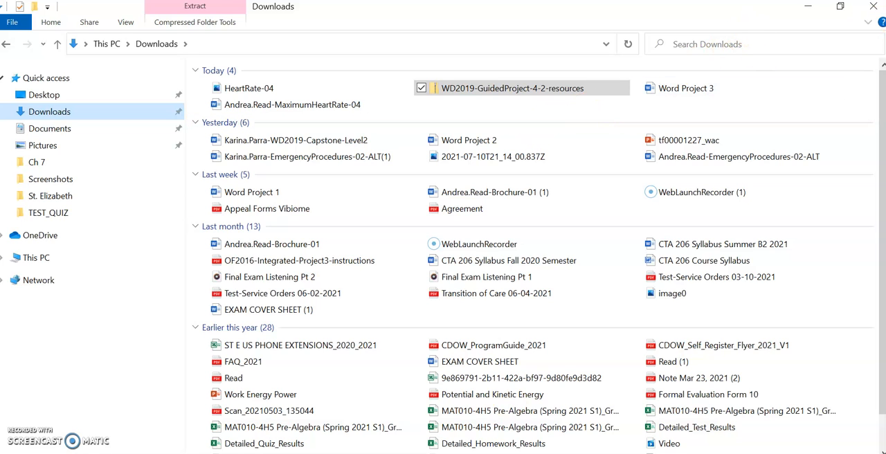
Step: Switch to Chrome and read the Guided Project 4-2 instructions, down to step 3 on inserting WordArt as the title
click(427, 452)
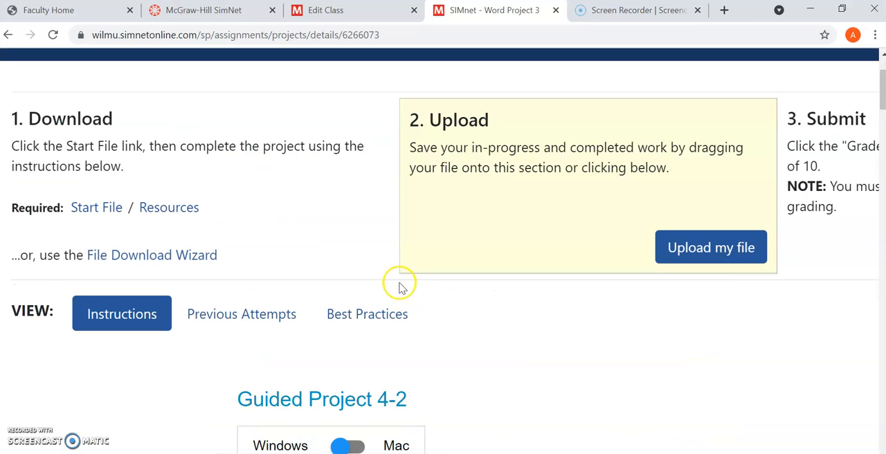
scroll(355, 331, down, 2)
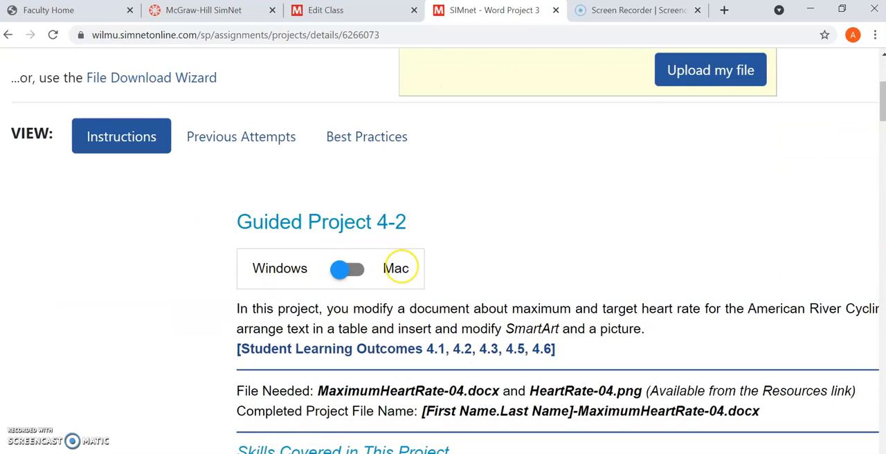
scroll(402, 270, down, 3)
scroll(402, 270, up, 1)
scroll(690, 387, down, 7)
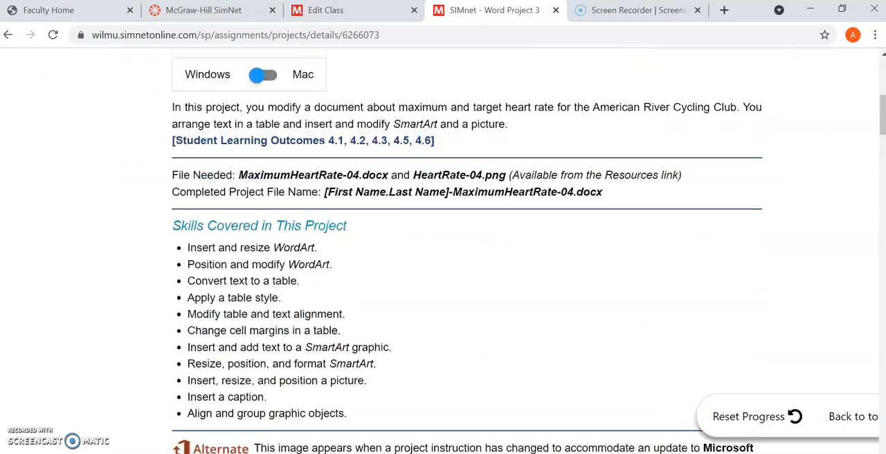
scroll(690, 387, up, 2)
scroll(443, 251, down, 1)
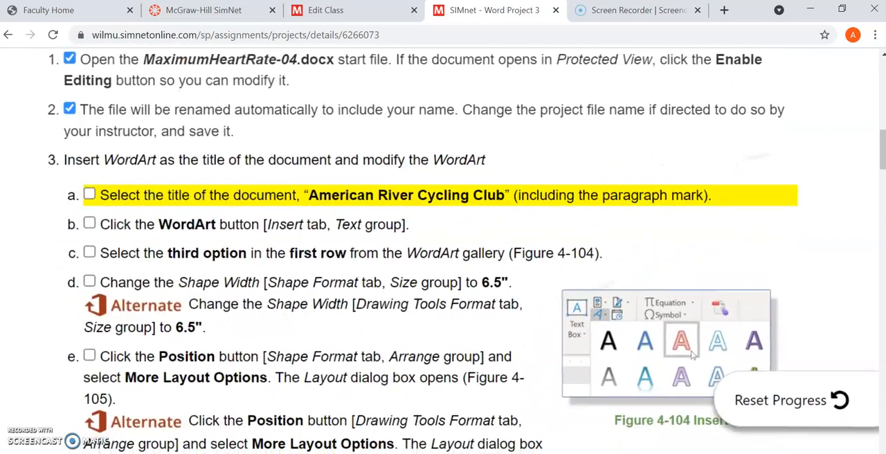
scroll(443, 250, up, 1)
scroll(588, 349, up, 1)
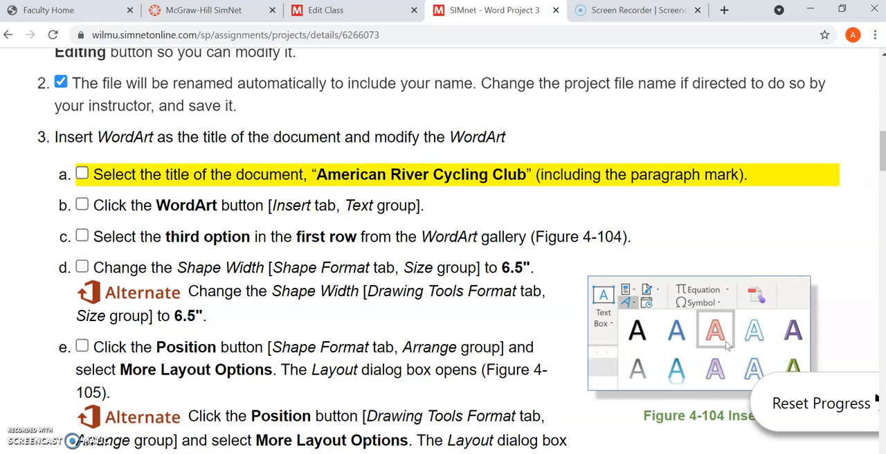
Step: Close the MaximumHeartRate-04 document and switch to the Word Project 3 document in Word
click(495, 453)
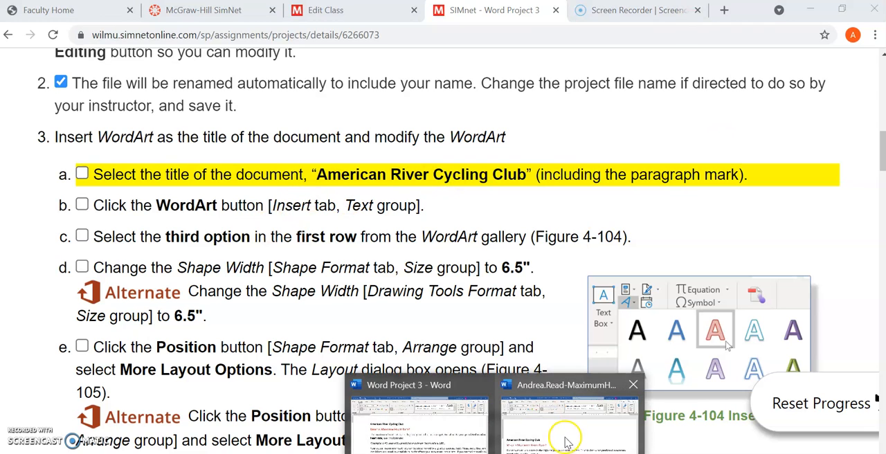
click(629, 380)
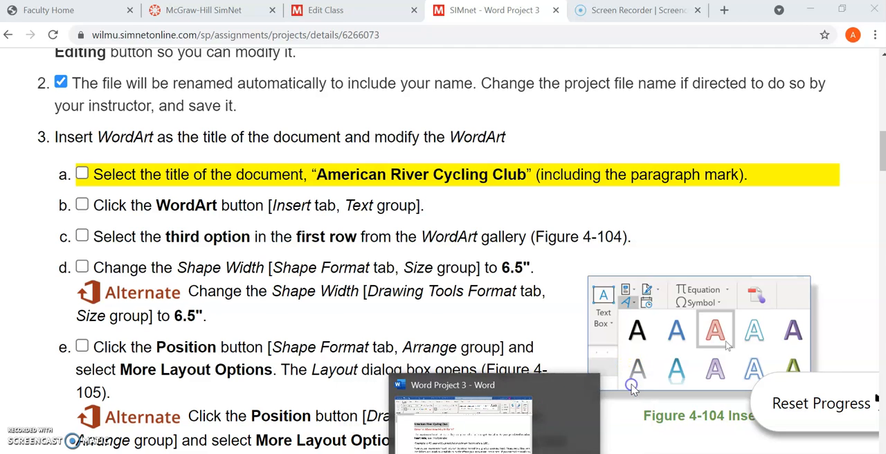
click(511, 424)
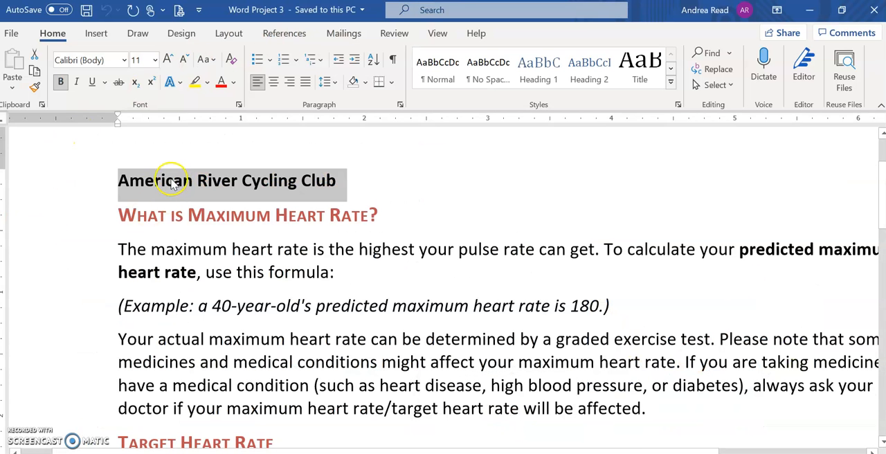
Step: Convert the title "American River Cycling Club" into WordArt with the first-row style Fill: Red, Accent color 2; Outline: Red, Accent color 2
click(96, 33)
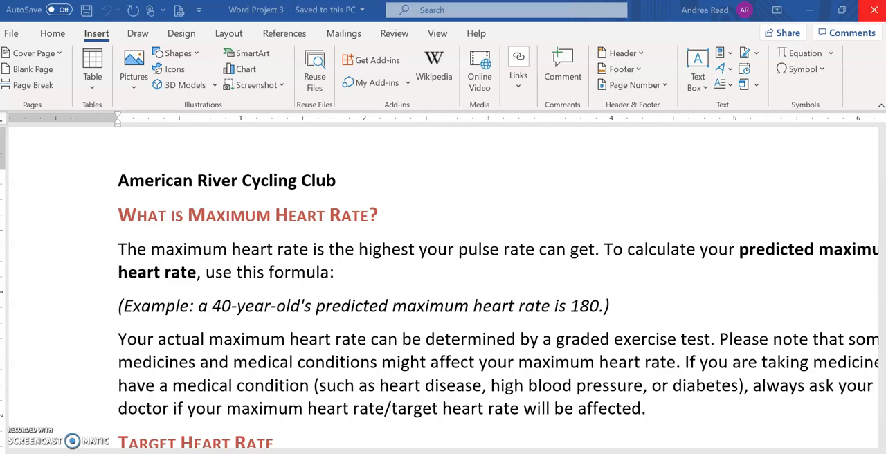
click(727, 70)
click(726, 71)
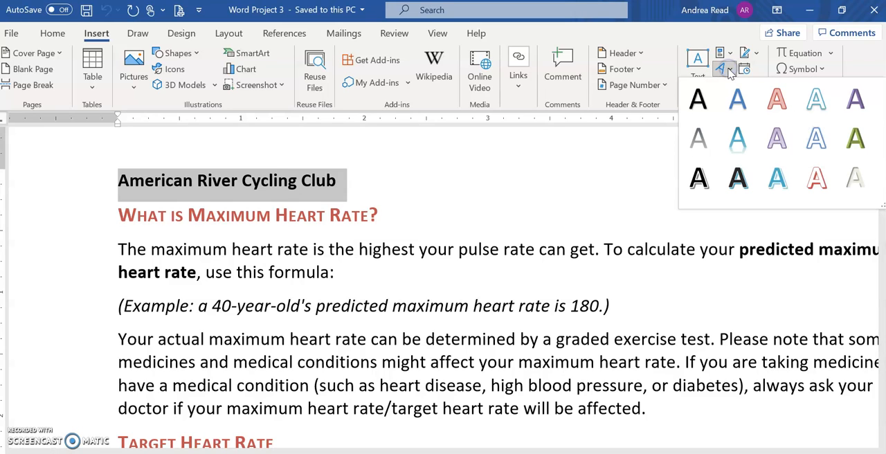
click(777, 101)
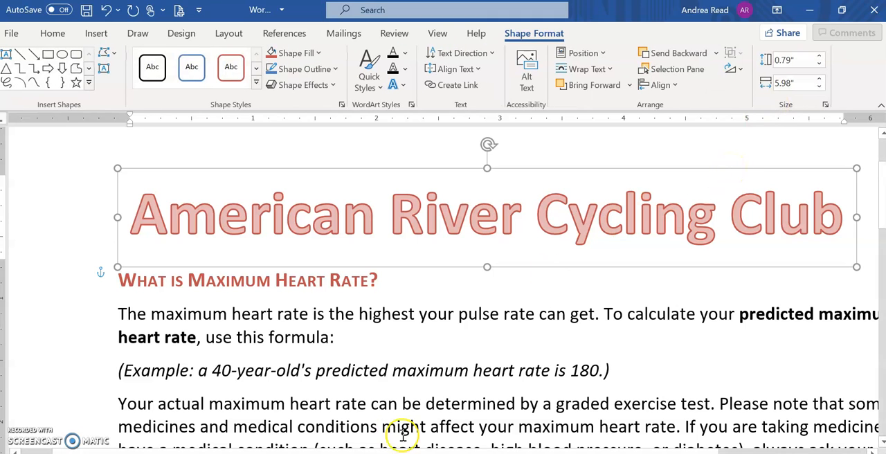
Step: Deselect the WordArt title, then place the cursor back inside it after "American"
mouse_move(424, 453)
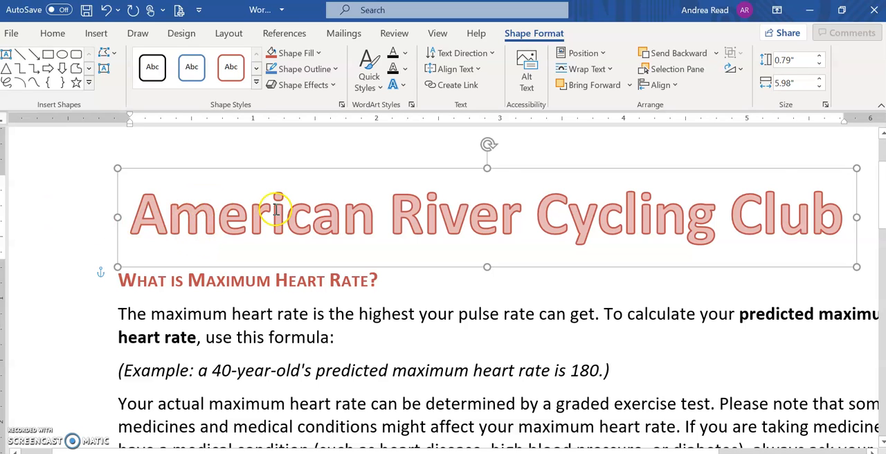
click(181, 325)
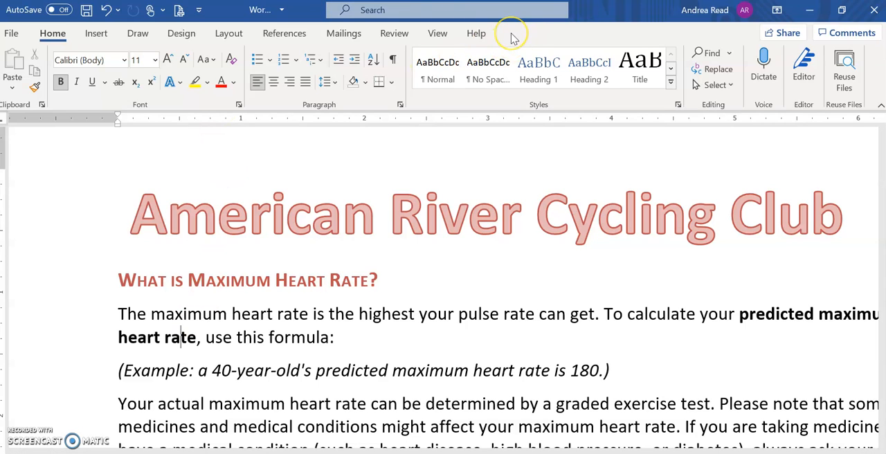
click(382, 202)
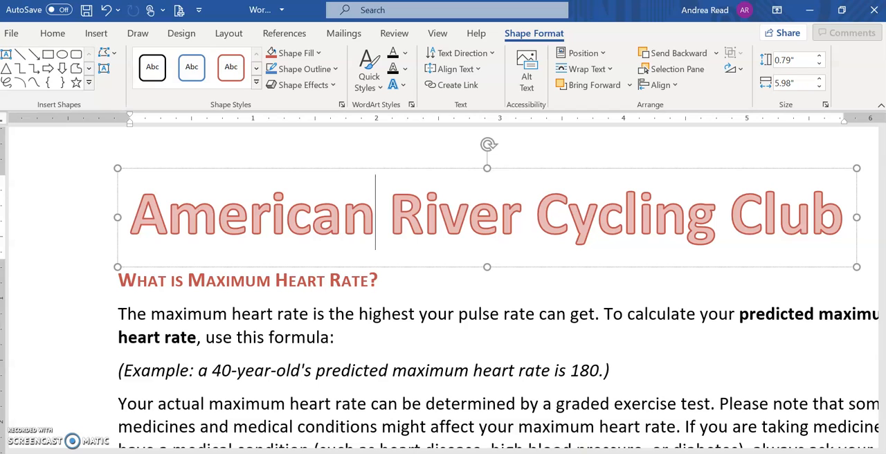
Step: Switch to Chrome, mark steps 3a, 3b and 3c of the project instructions as done, and read step 3d on the shape width
key(alt+Tab)
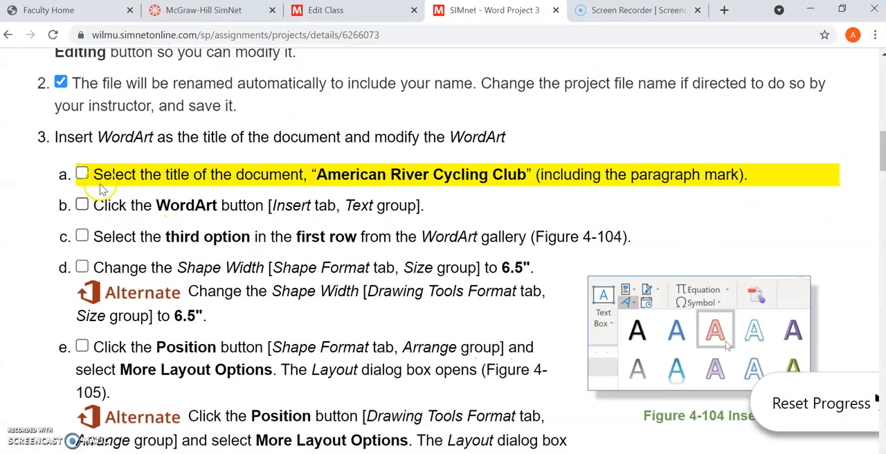
click(81, 174)
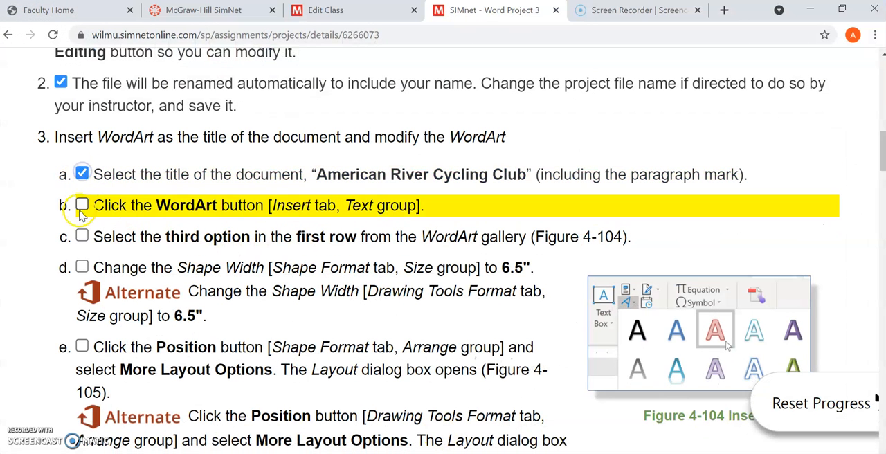
click(82, 205)
click(82, 241)
click(82, 237)
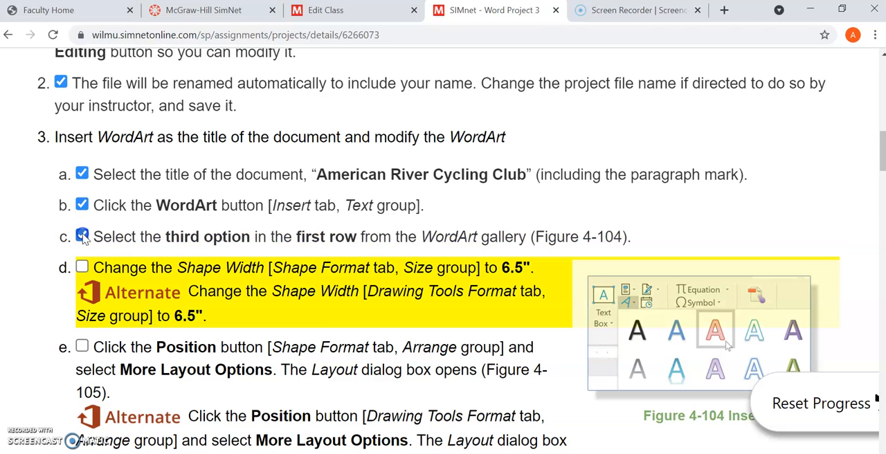
scroll(293, 207, down, 2)
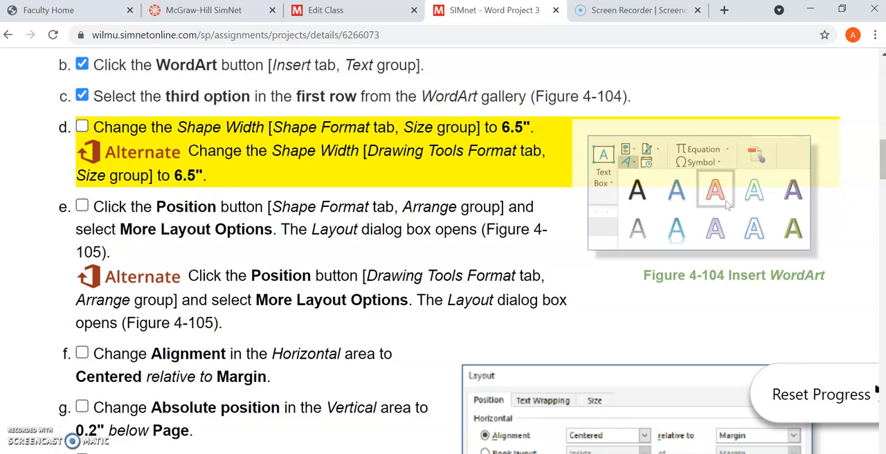
Step: Return to Word and set the shape width of the WordArt title to 6.5"
click(811, 10)
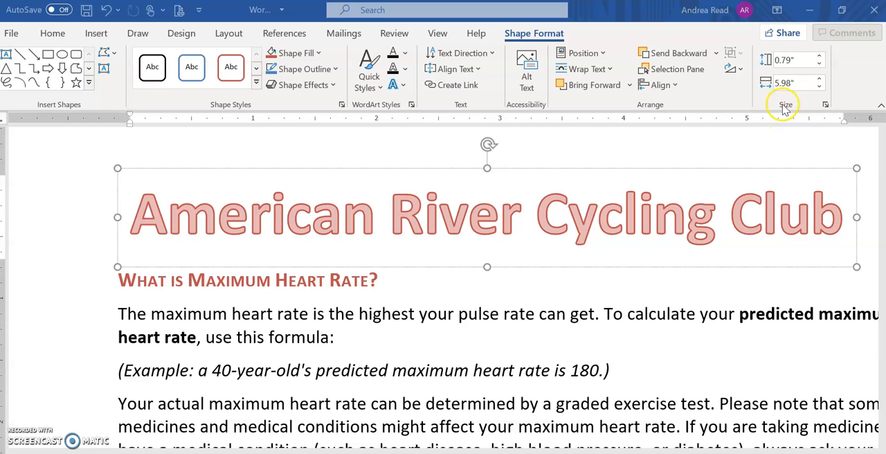
click(803, 83)
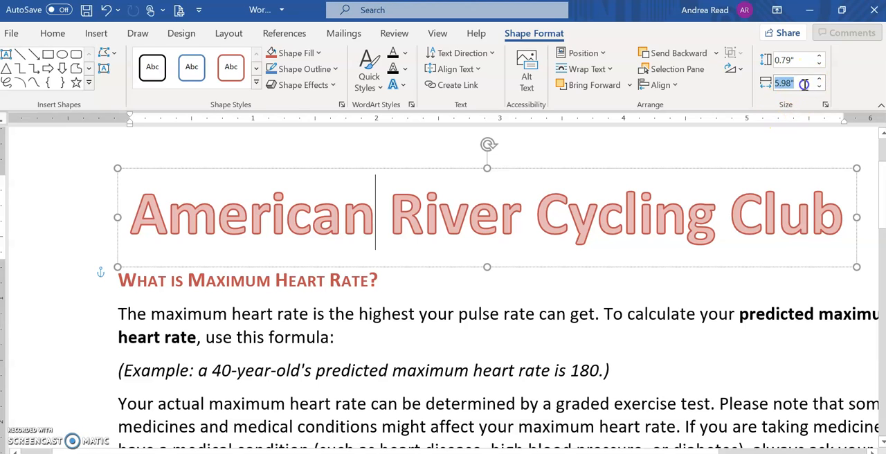
click(797, 77)
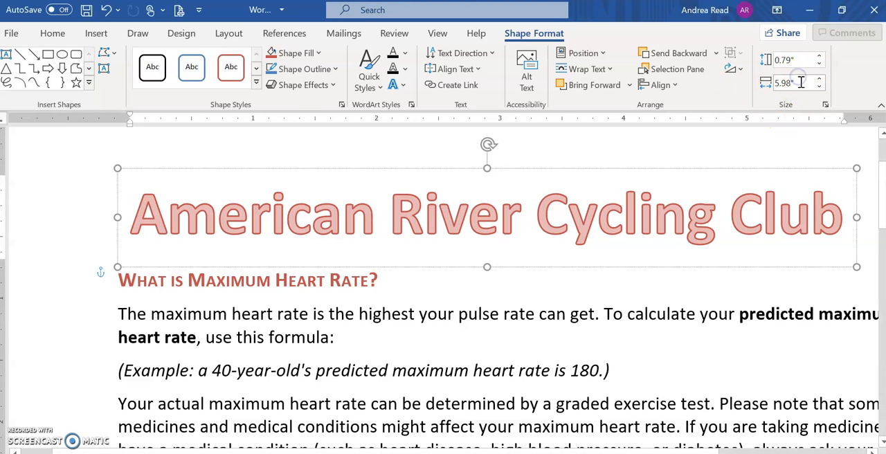
drag(773, 88, 790, 91)
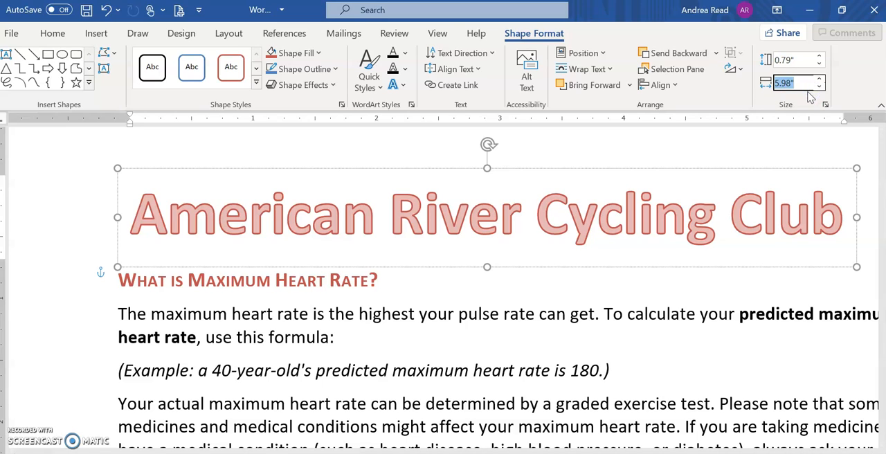
text(6,5)
key(Return)
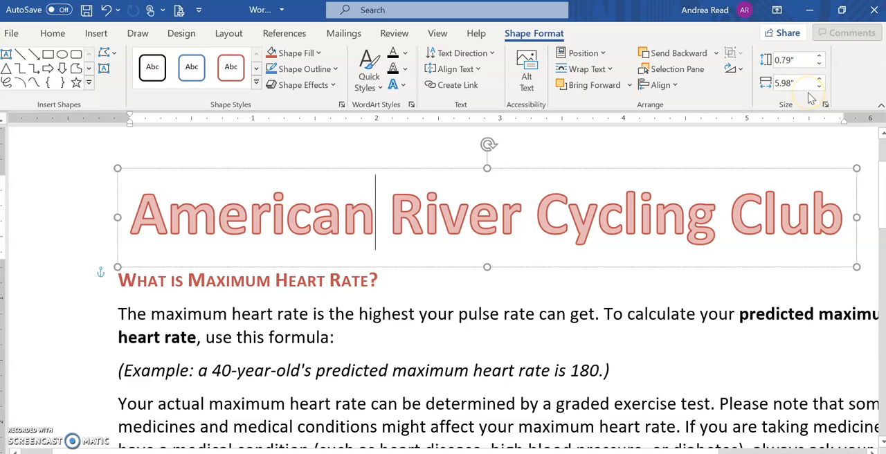
click(806, 84)
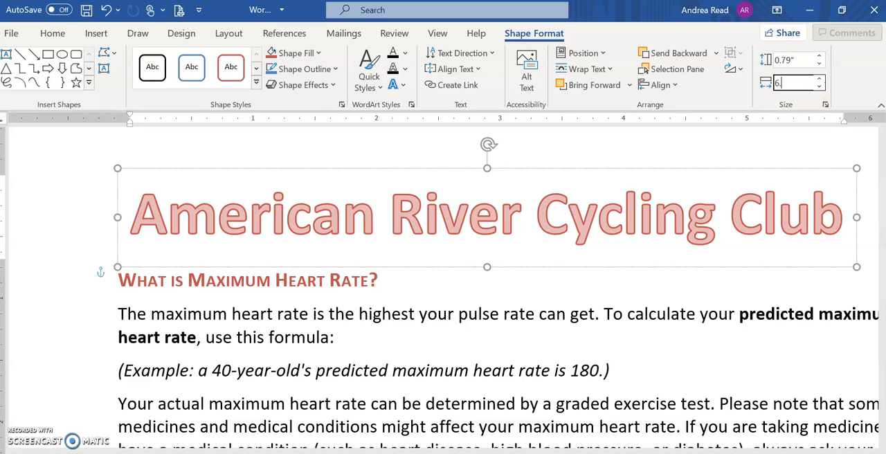
click(820, 79)
click(822, 87)
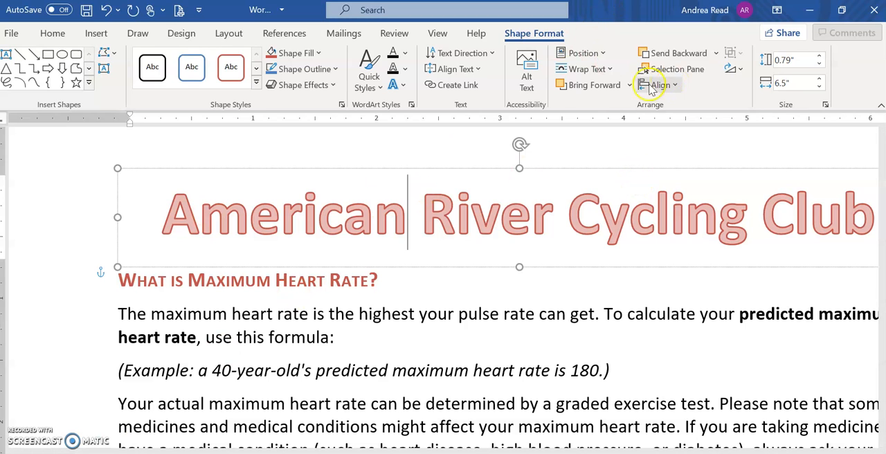
Step: Read steps 3e to 3i on positioning the WordArt in the Chrome instructions, then return to Word
key(alt+Tab)
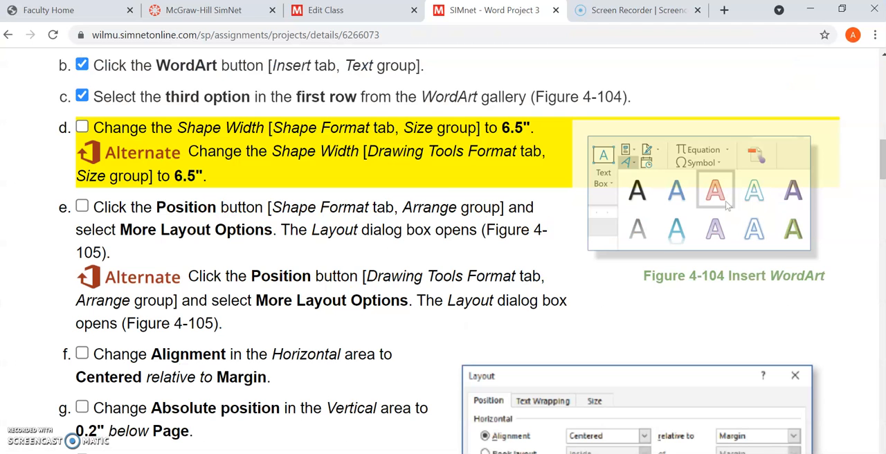
scroll(389, 316, down, 2)
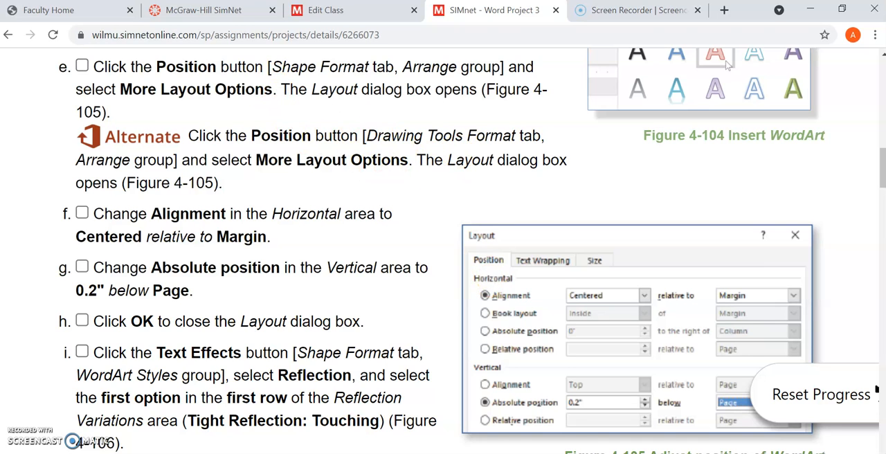
key(alt+Tab)
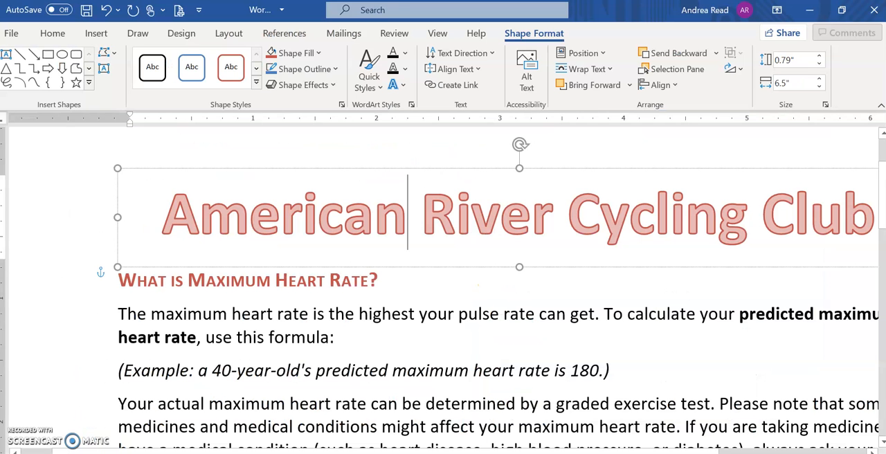
Step: Open the advanced layout options for the WordArt title and set its horizontal alignment to Centered relative to Margin
click(603, 55)
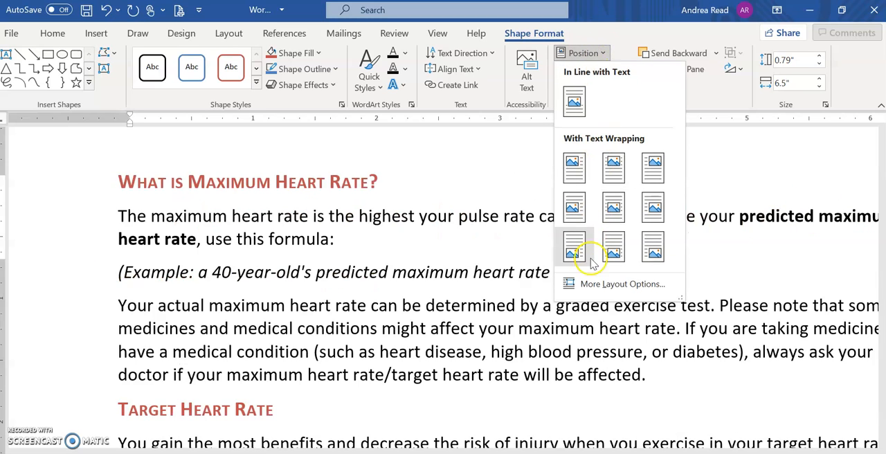
click(627, 283)
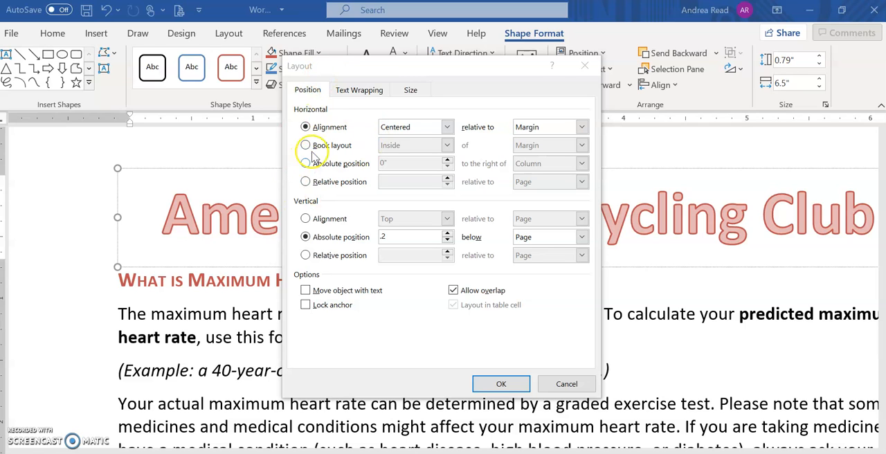
click(306, 128)
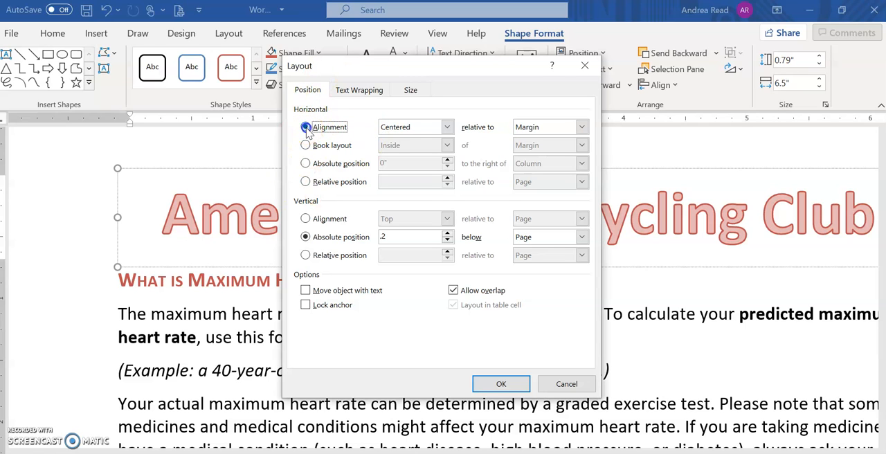
click(399, 130)
click(399, 130)
click(529, 126)
click(532, 127)
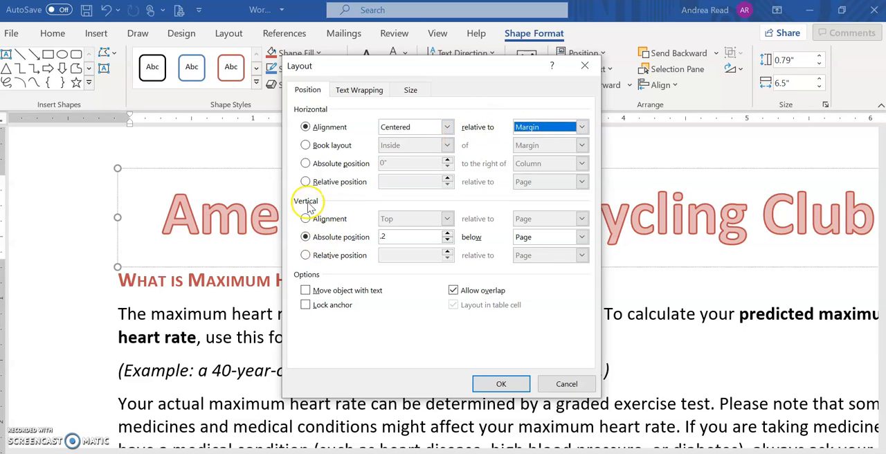
Step: Set the WordArt's vertical absolute position to 0.2" below Page and apply the layout settings
click(330, 238)
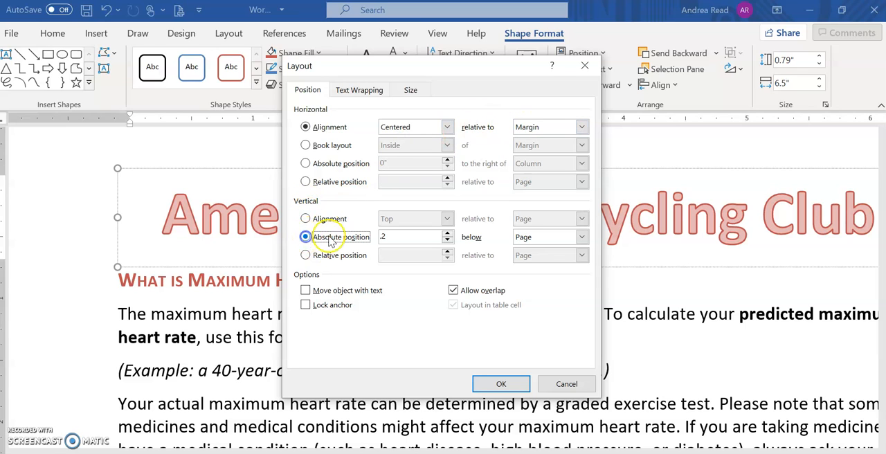
click(397, 240)
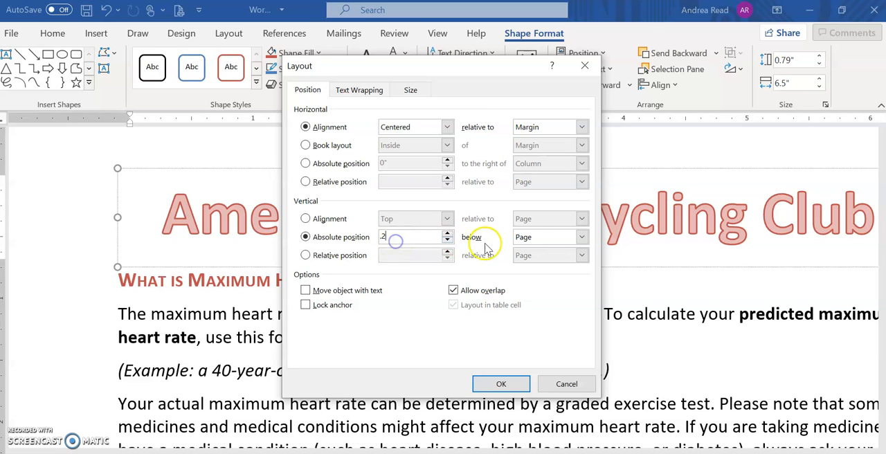
click(529, 237)
click(534, 241)
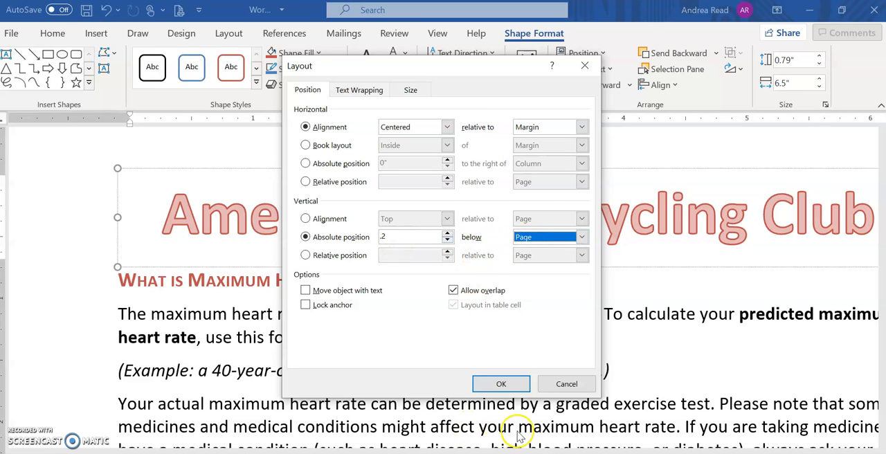
click(502, 383)
scroll(505, 367, up, 2)
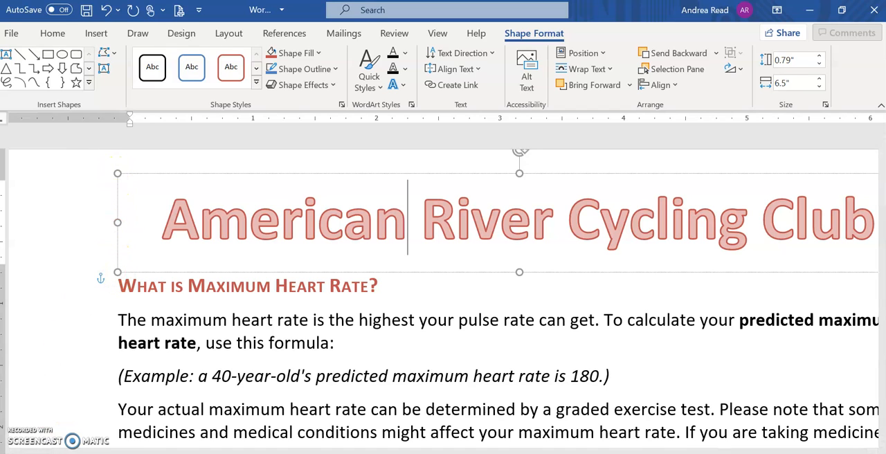
Step: Check step 3i in the Chrome instructions, then in Word apply the Tight Reflection: Touching text effect to the WordArt title
click(62, 453)
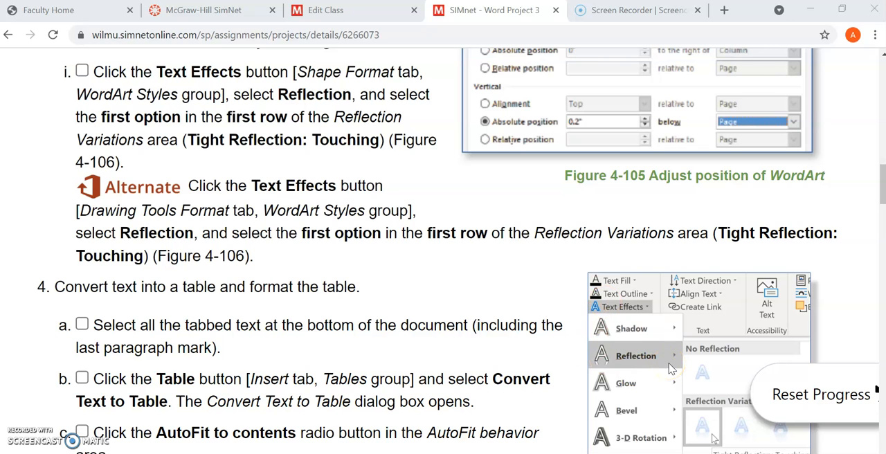
key(alt+Tab)
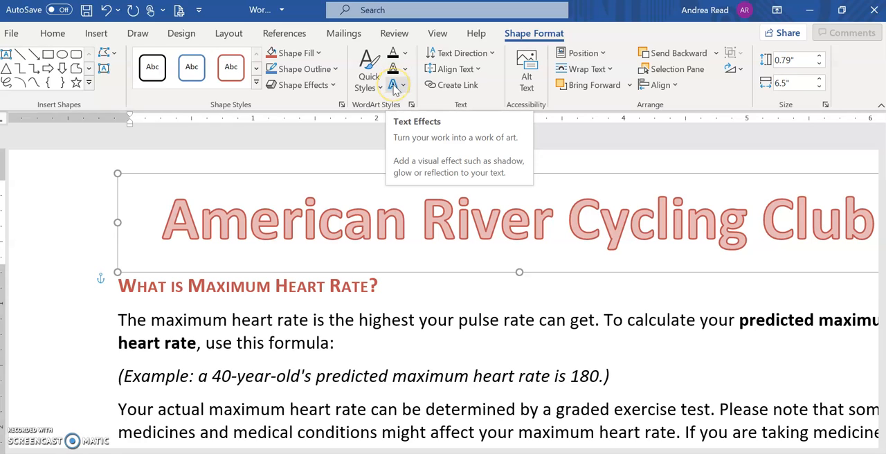
click(396, 86)
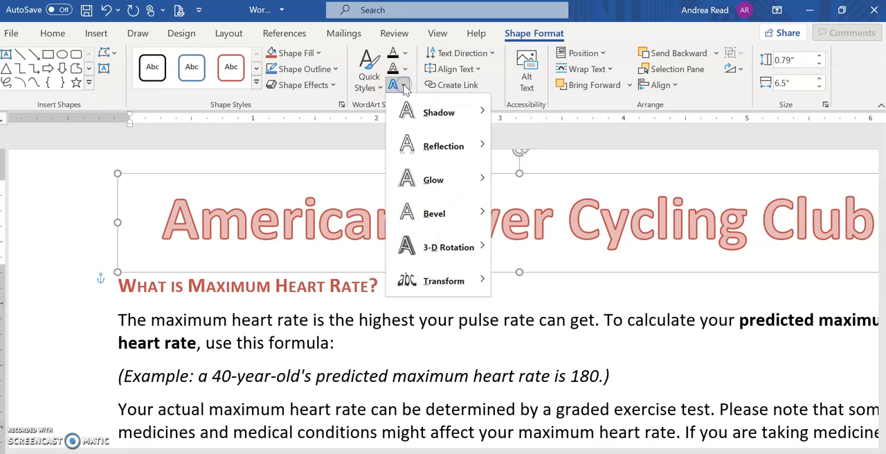
mouse_move(430, 151)
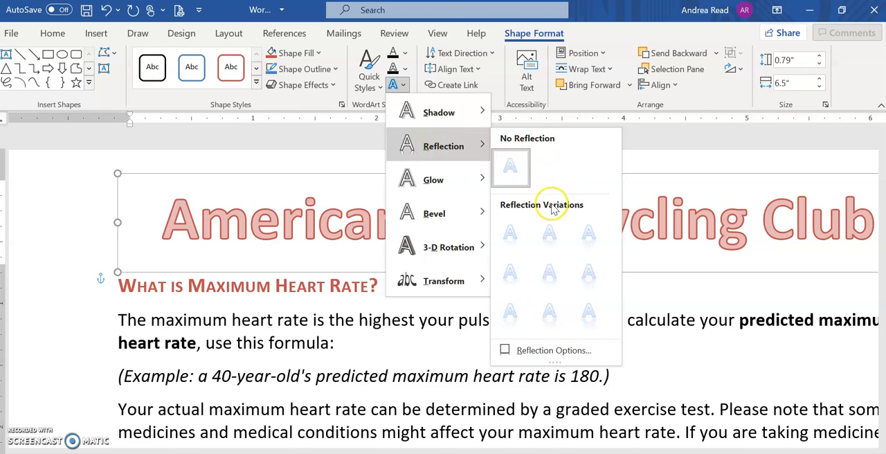
click(512, 237)
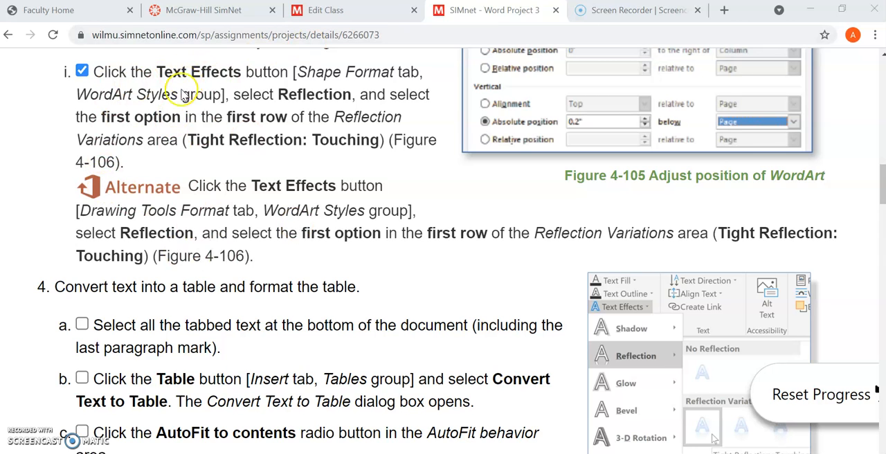
Step: Read step 4 of the instructions on converting text into a table, then switch to the Word document
scroll(135, 220, down, 1)
scroll(135, 220, down, 3)
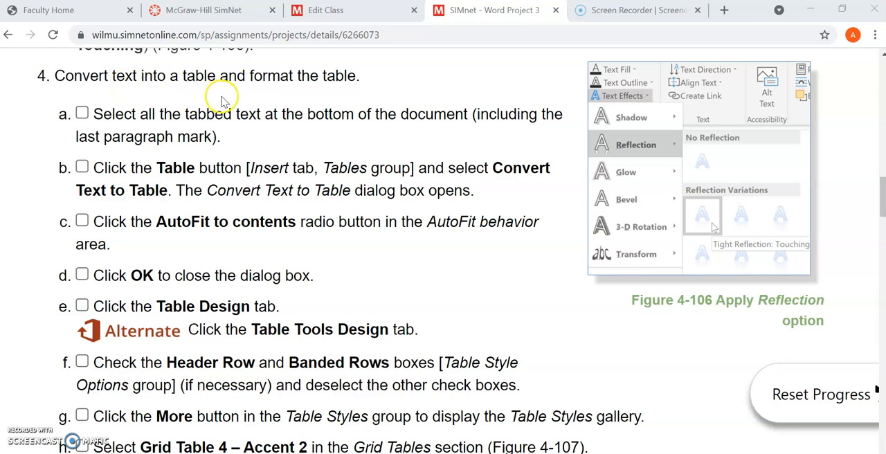
key(alt+Tab)
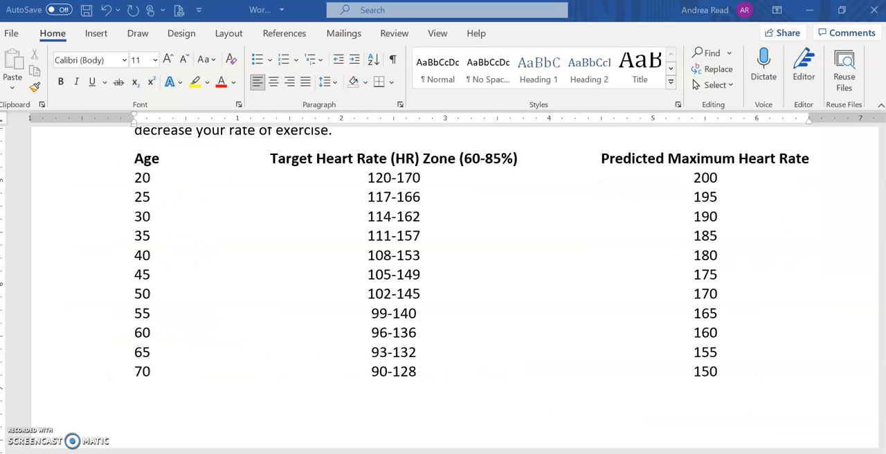
Step: Show the formatting marks and select all the tabbed heart rate text, from the heading line through the last paragraph mark
click(395, 61)
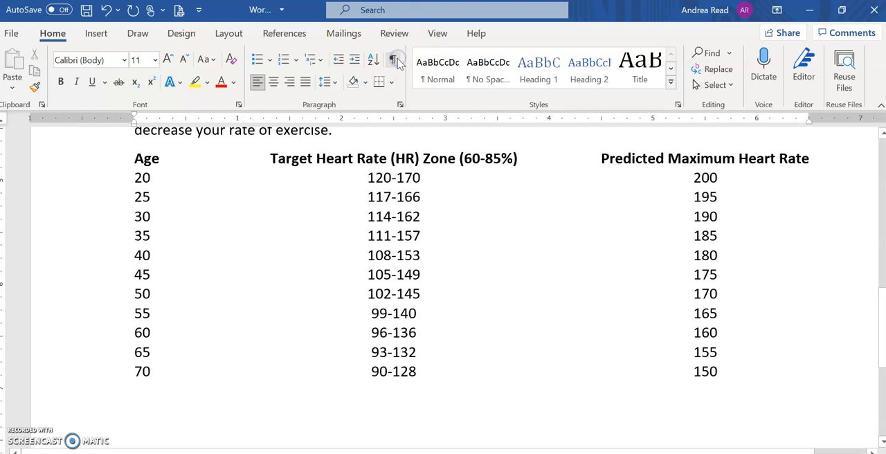
click(394, 60)
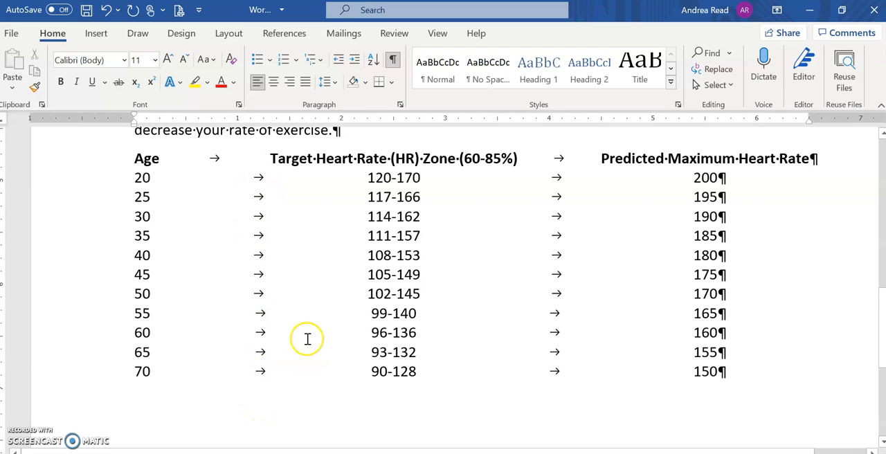
drag(131, 148, 842, 374)
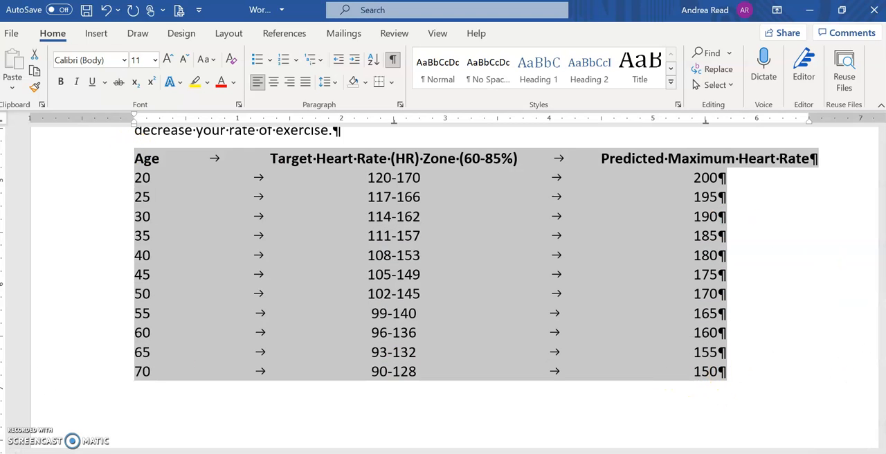
Step: Check off step 4a in the Chrome instructions, then in Word convert the selected text to a table with AutoFit to contents
key(alt+Tab)
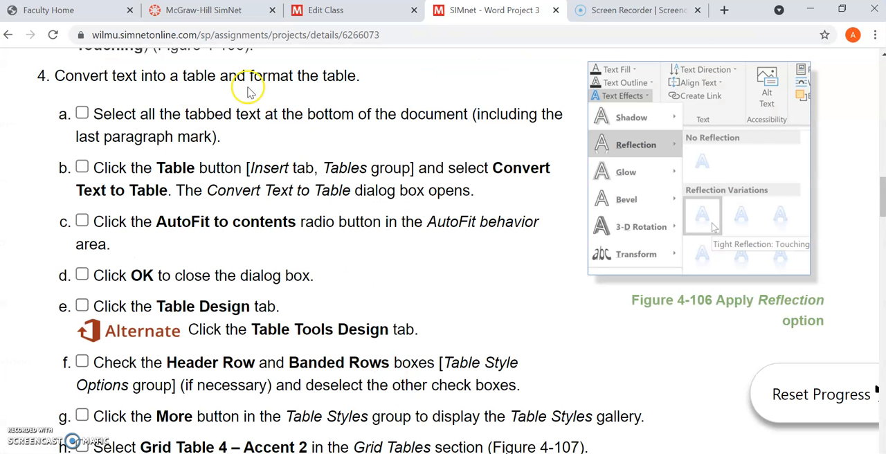
click(82, 113)
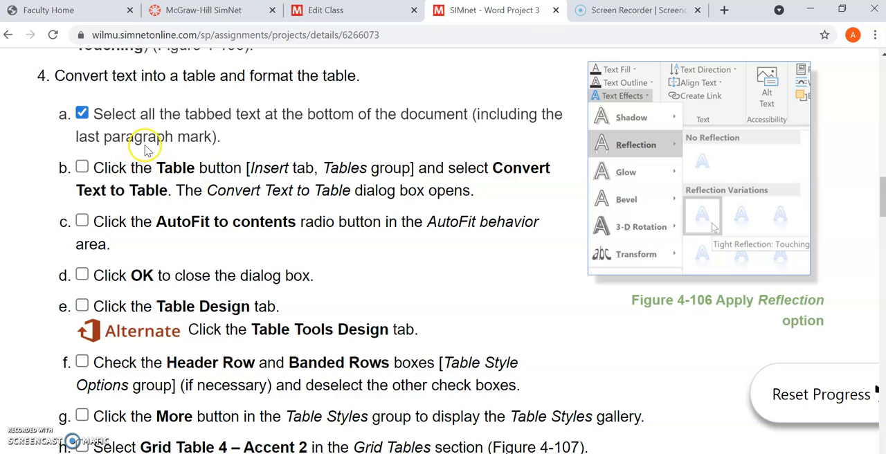
key(alt+Tab)
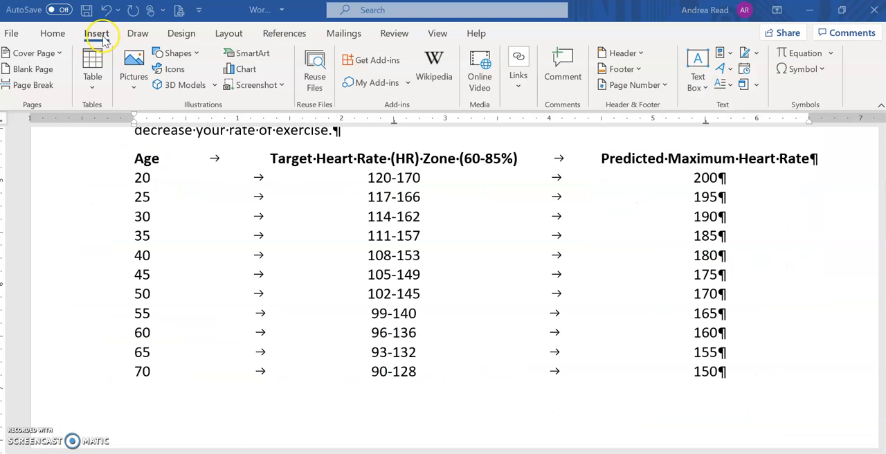
click(93, 82)
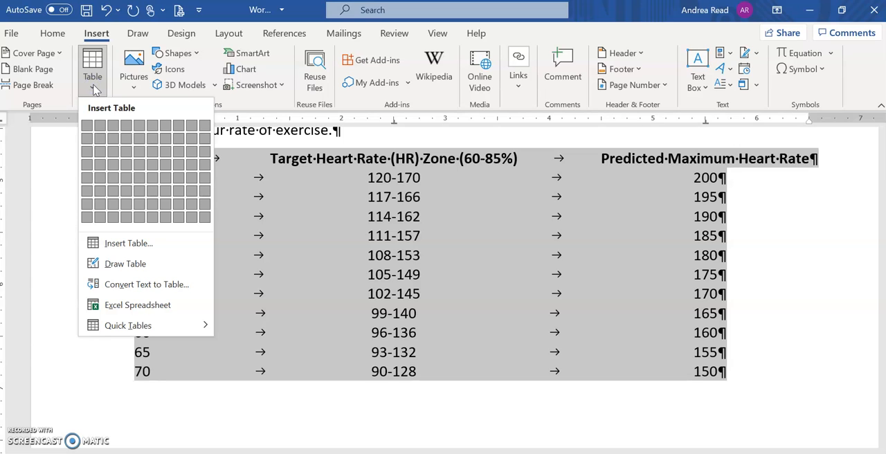
click(124, 286)
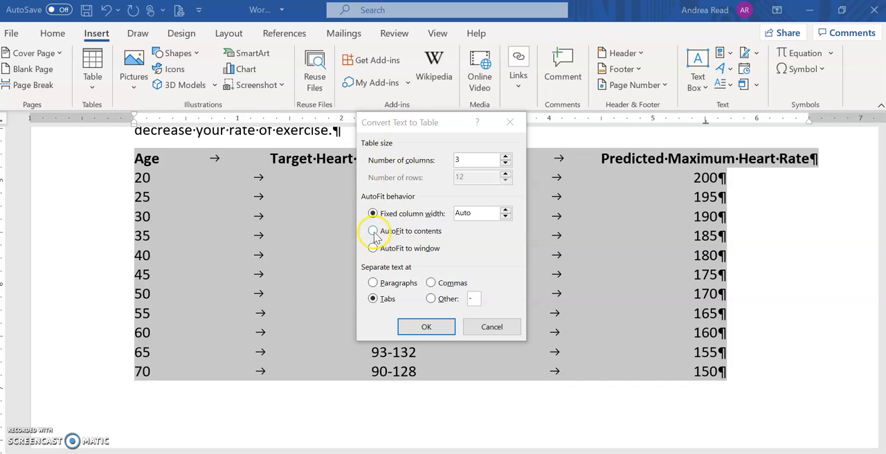
click(373, 231)
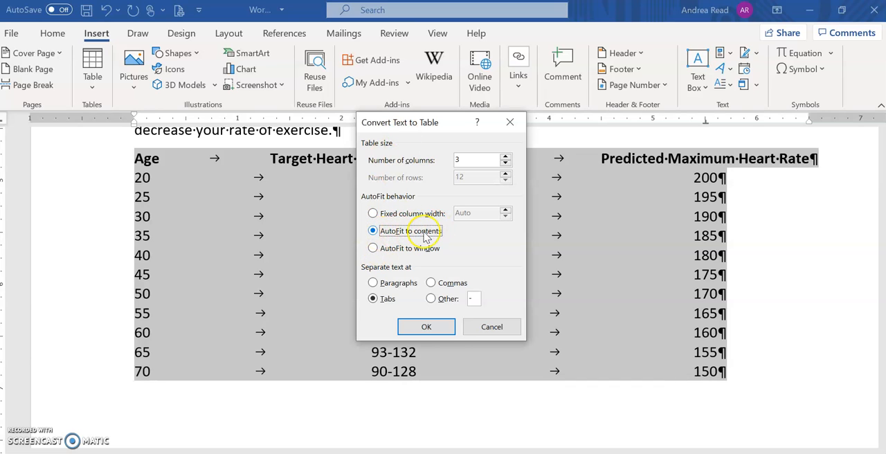
click(428, 327)
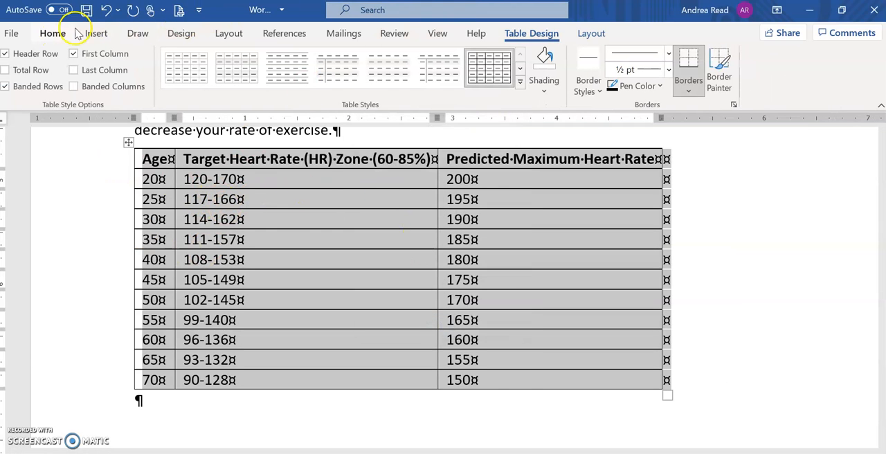
Step: Hide the formatting marks in the document
click(54, 33)
click(392, 59)
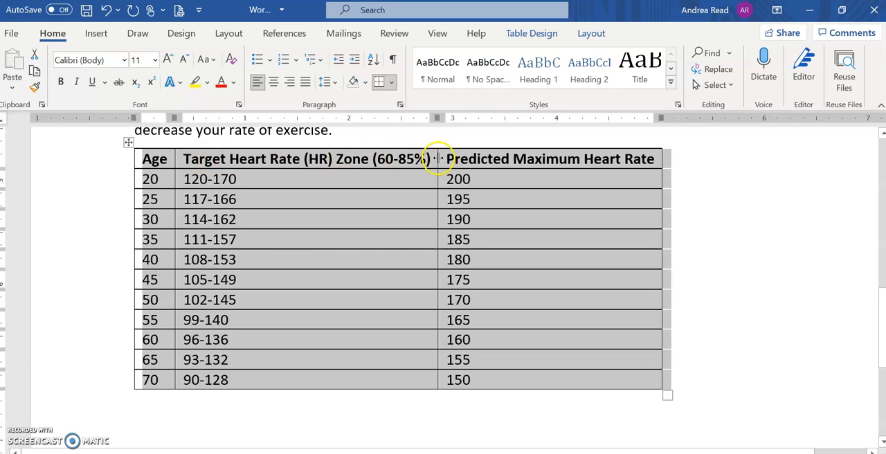
click(372, 147)
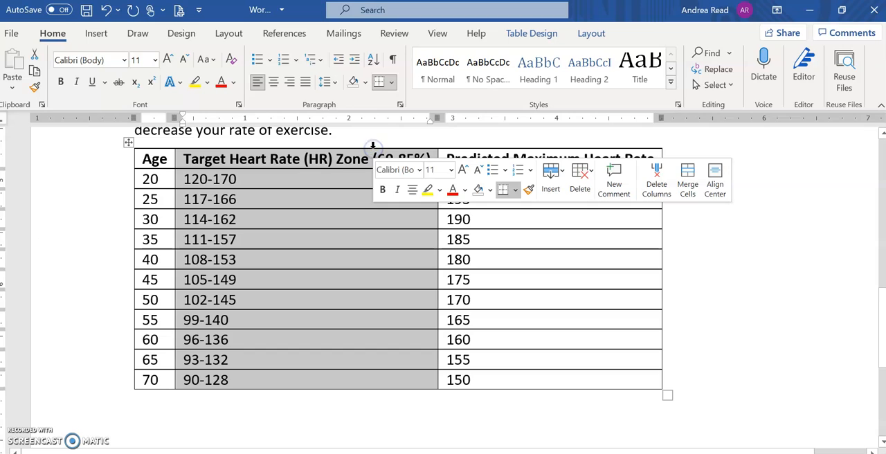
click(166, 147)
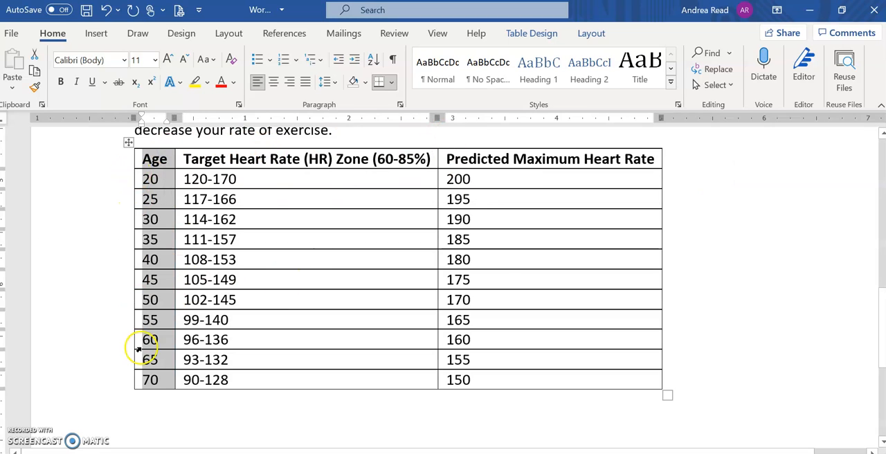
scroll(349, 152, up, 1)
click(346, 156)
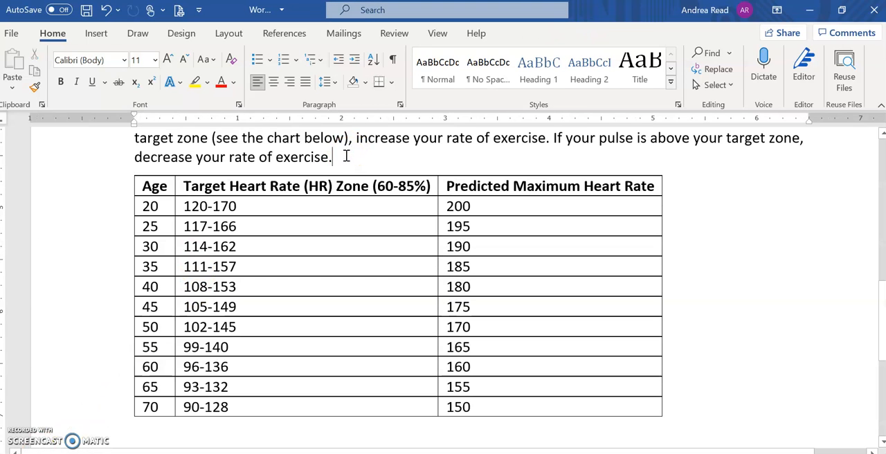
Step: Turn off the First Column style option for the heart rate table, leaving only Header Row and Banded Rows on
click(312, 205)
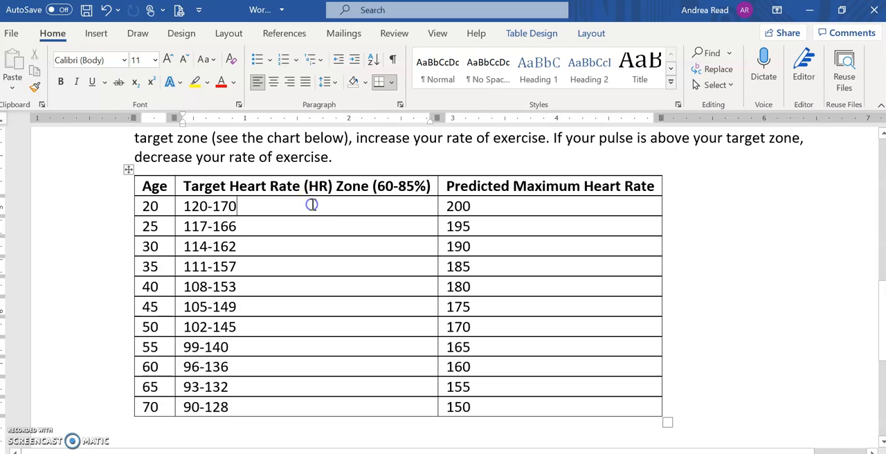
click(530, 35)
click(599, 34)
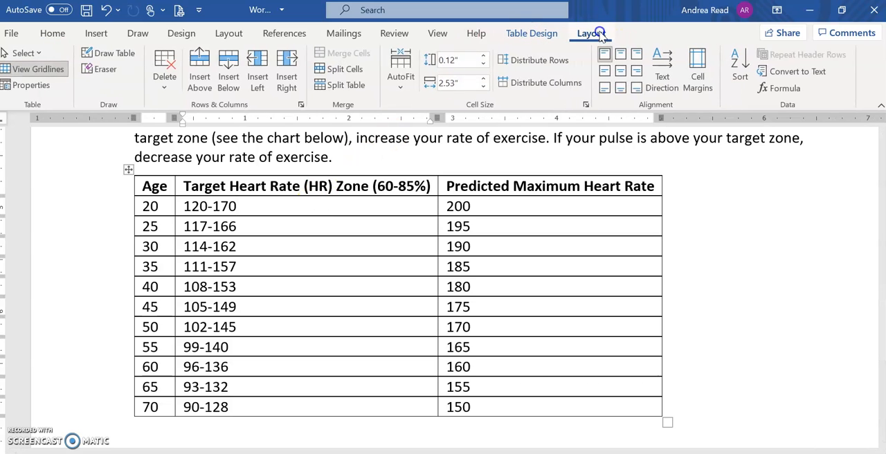
click(530, 36)
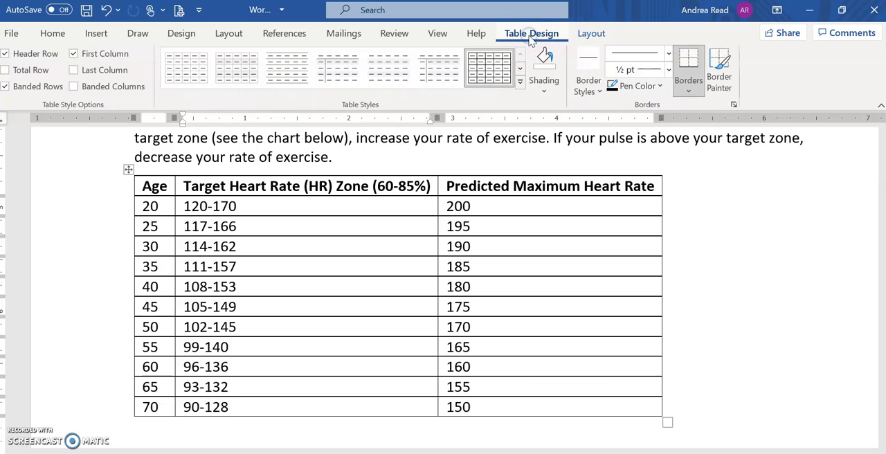
click(611, 34)
click(534, 36)
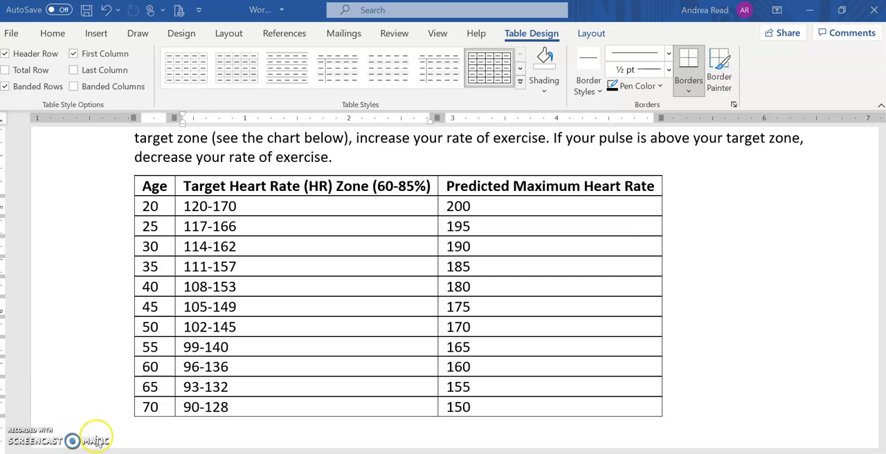
click(523, 38)
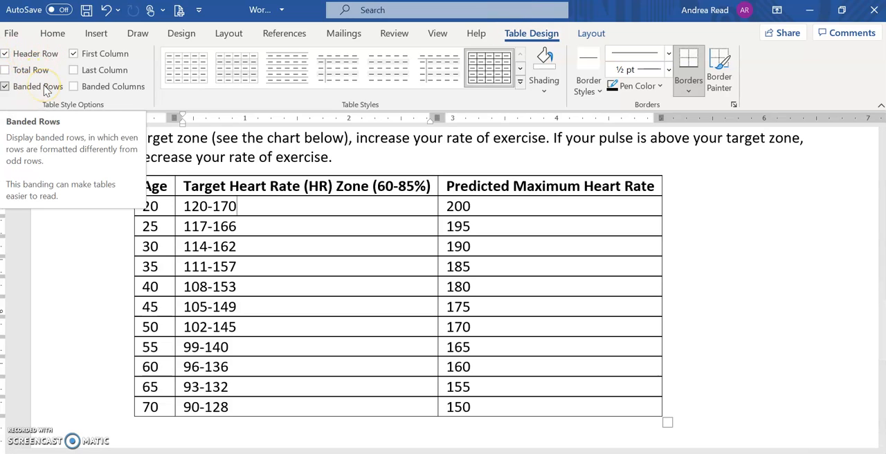
click(75, 56)
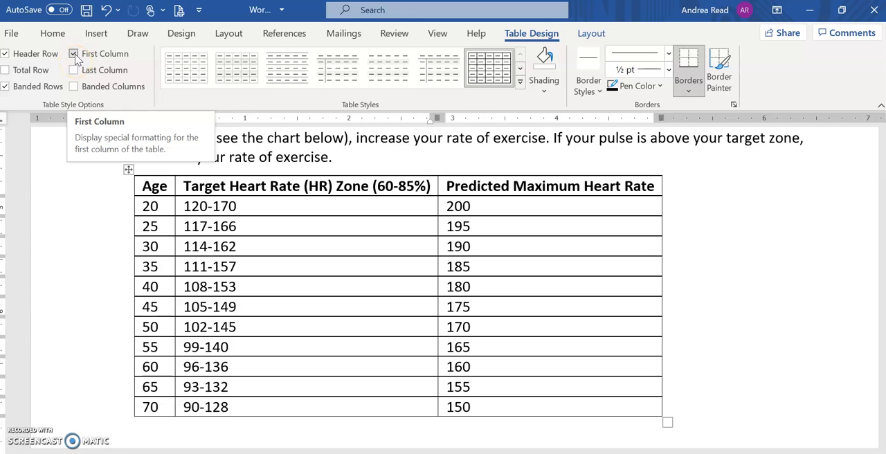
click(74, 55)
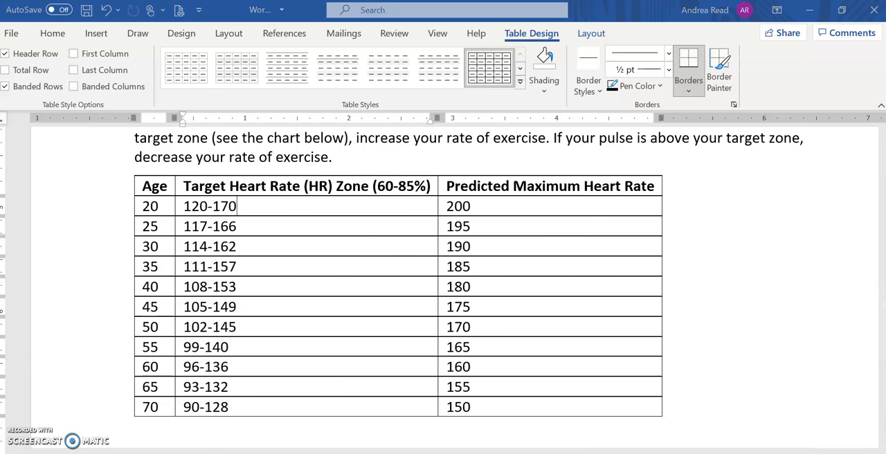
Step: Consult steps 4g and 4h in the Chrome instructions, then in Word apply the Grid Table 4 - Accent 2 style to the table
key(alt+Tab)
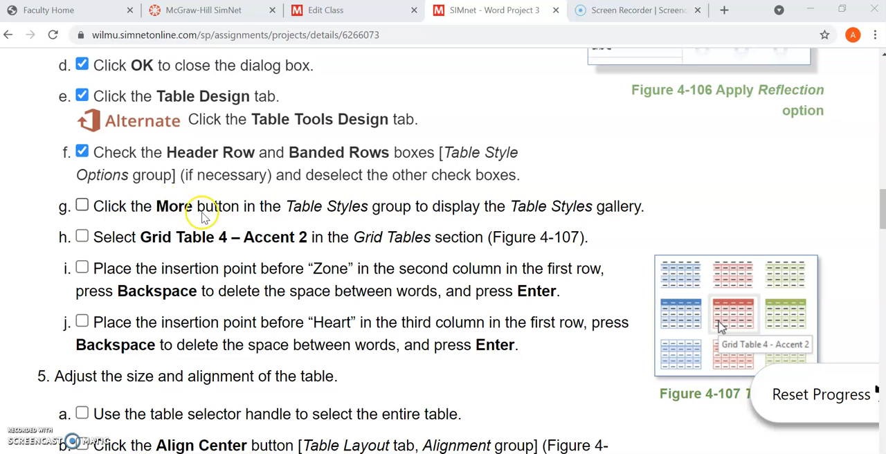
key(alt+Tab)
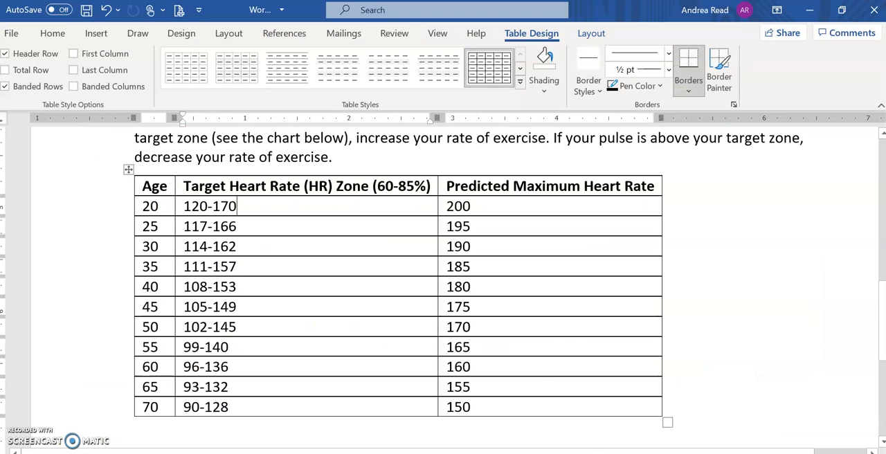
click(519, 82)
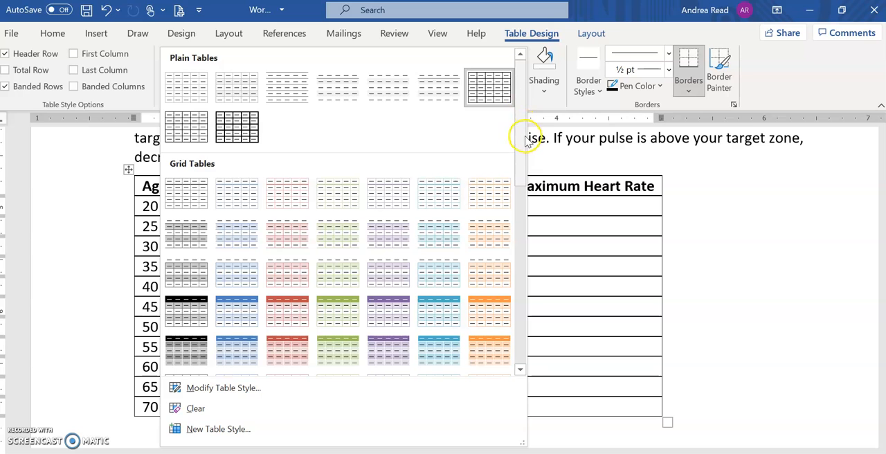
drag(520, 162, 519, 277)
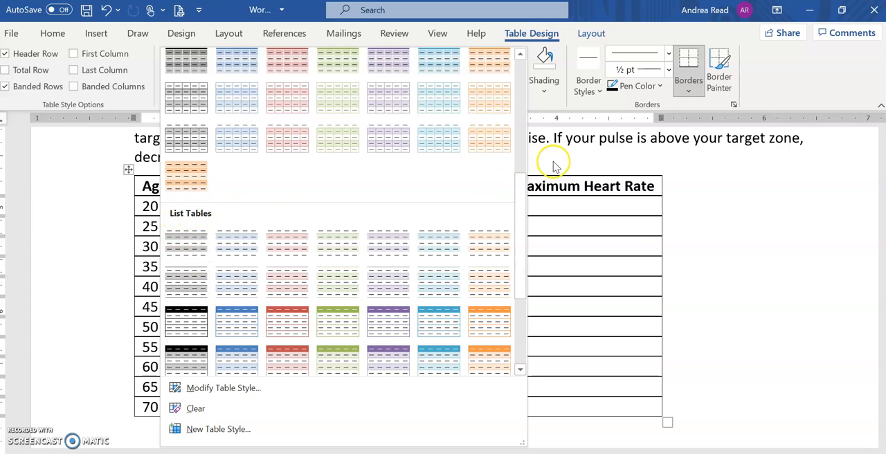
drag(519, 201, 519, 270)
drag(518, 302, 509, 99)
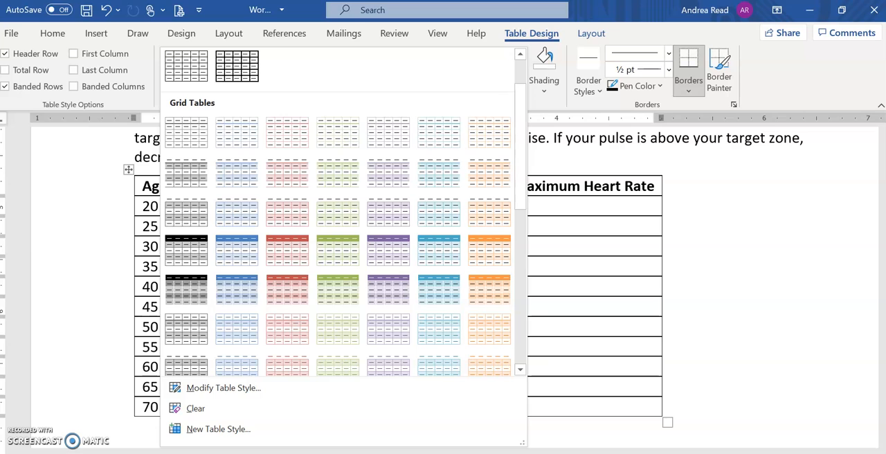
key(alt+Tab)
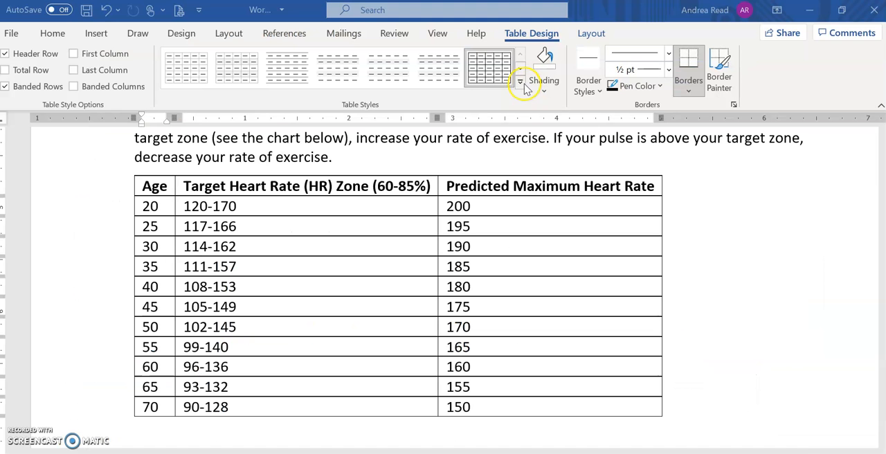
click(520, 82)
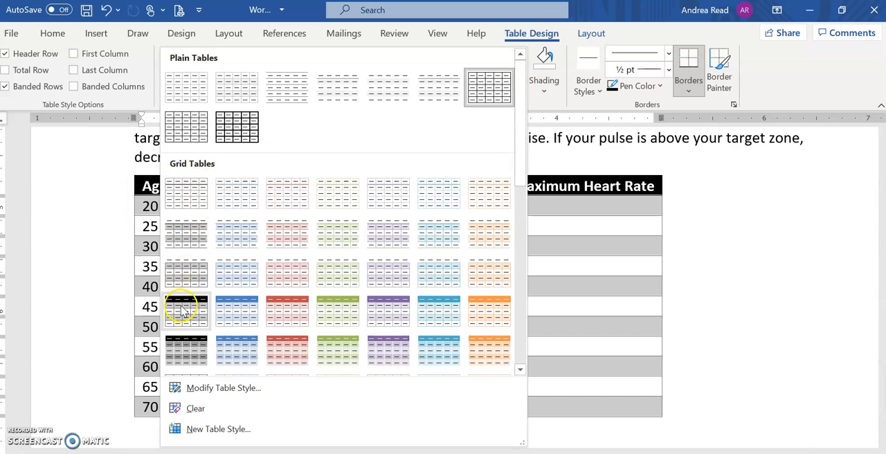
click(301, 319)
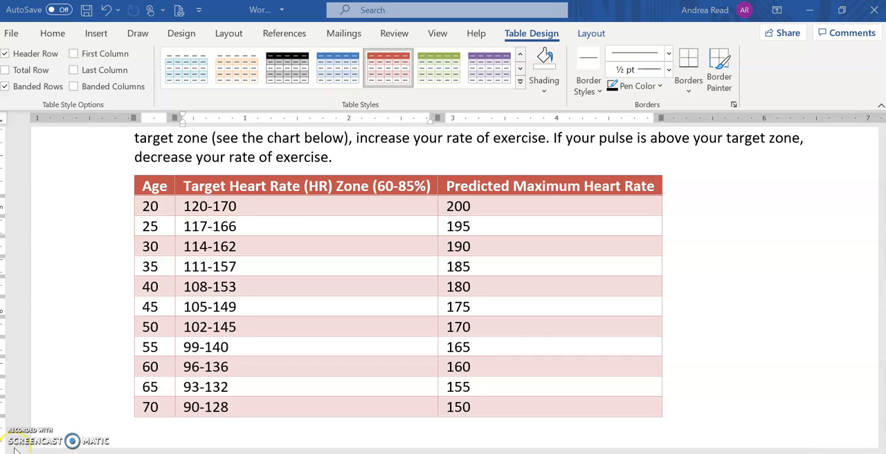
Step: In the table's header row, replace the space before "Zone" and the space before "Heart" in the third column with line breaks
scroll(276, 256, up, 4)
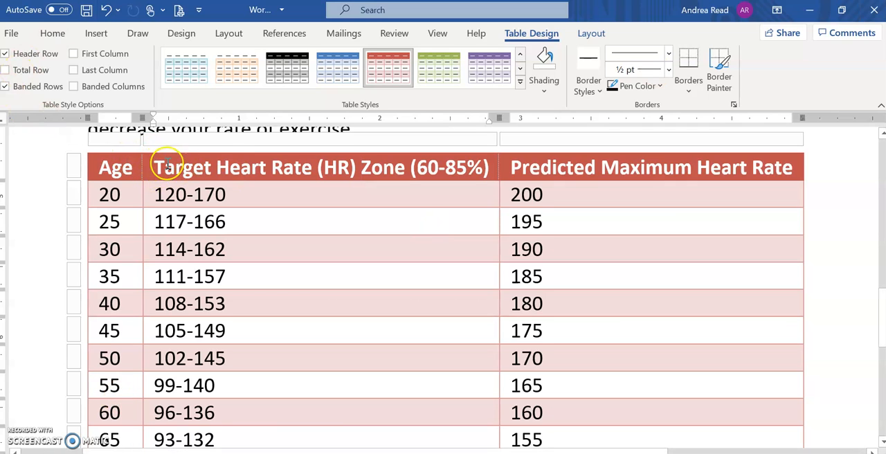
click(205, 150)
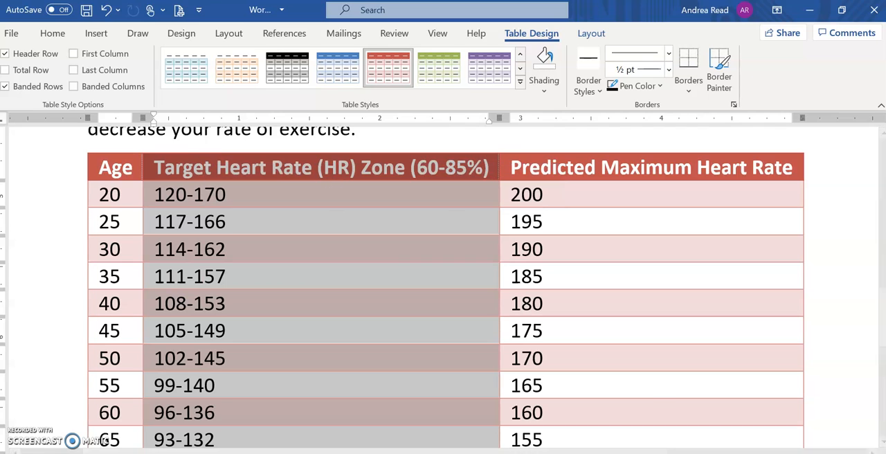
click(71, 195)
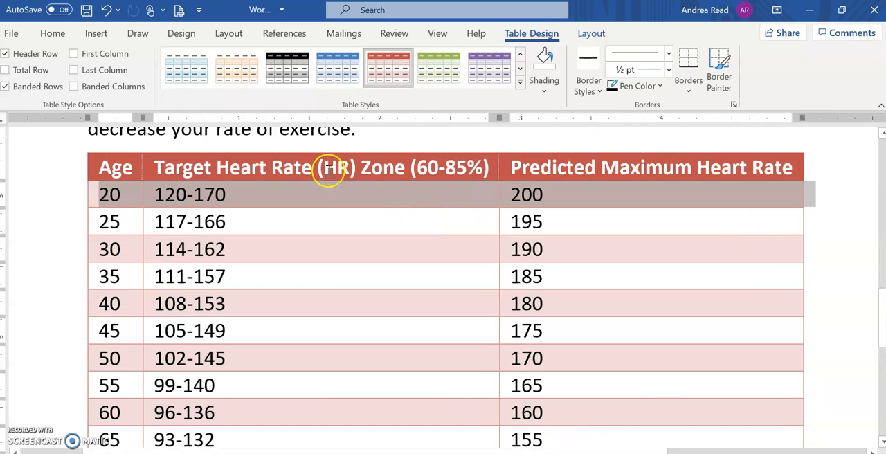
click(365, 167)
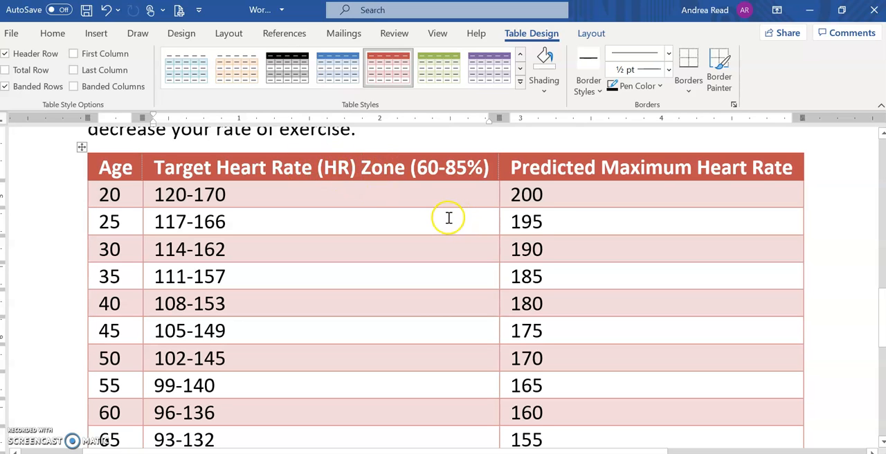
key(BackSpace)
key(Return)
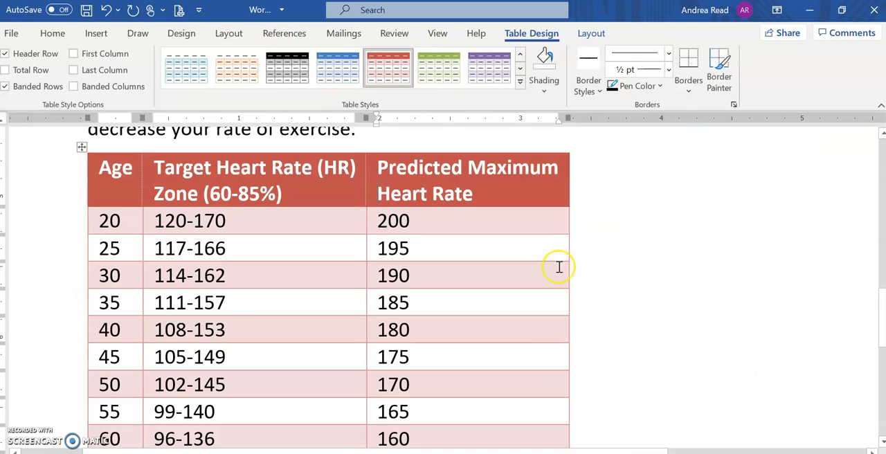
click(82, 147)
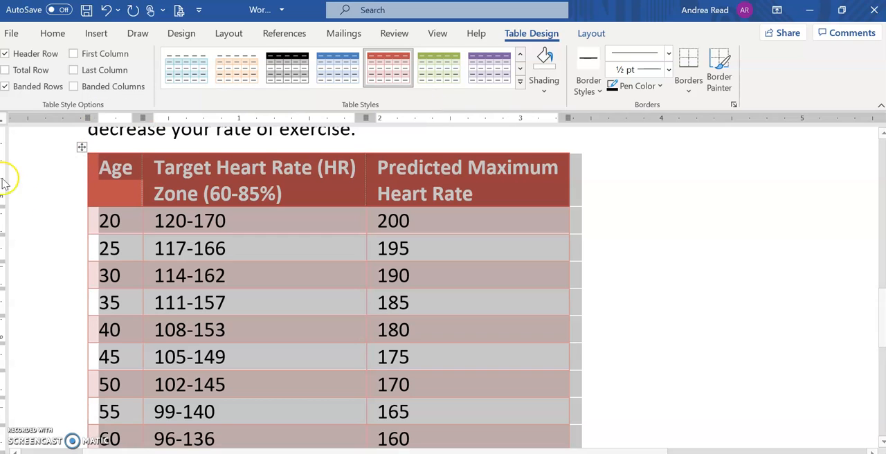
click(119, 168)
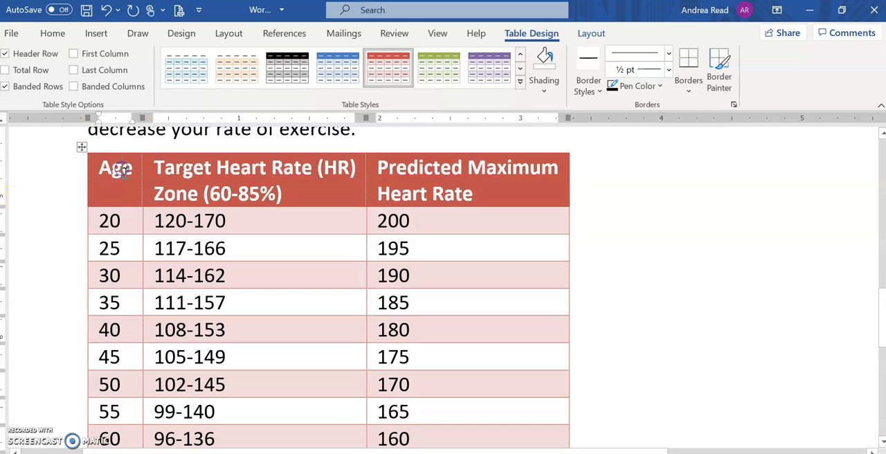
click(66, 222)
drag(99, 222, 437, 442)
scroll(320, 209, up, 3)
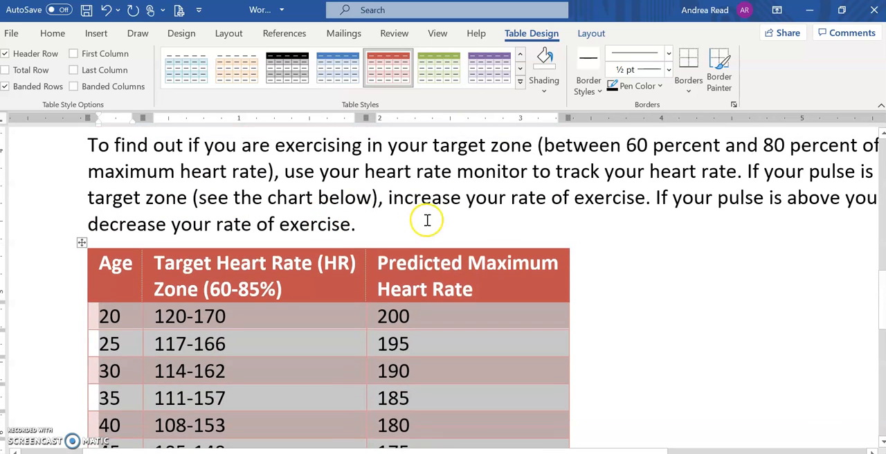
click(431, 247)
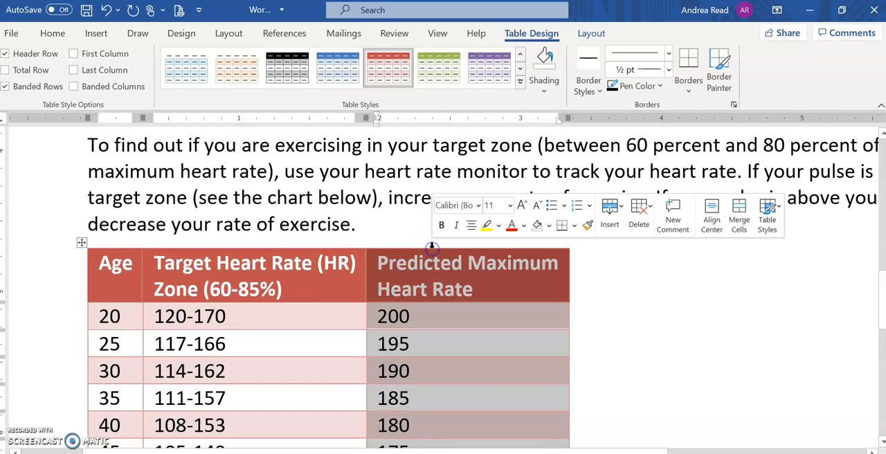
scroll(421, 253, down, 2)
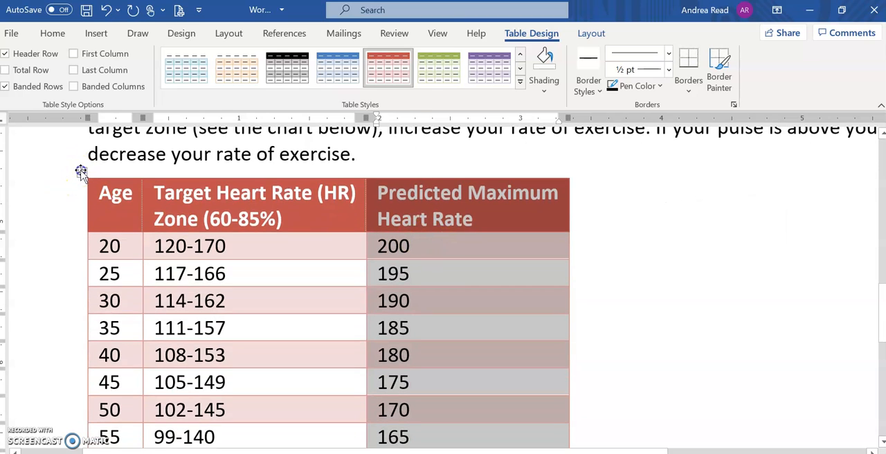
Step: Select the entire heart rate table and center its text horizontally and vertically within the cells
click(81, 172)
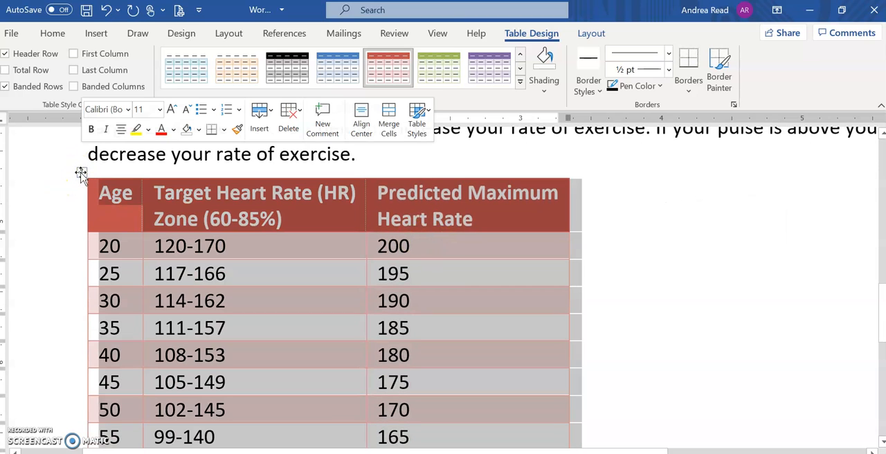
click(592, 34)
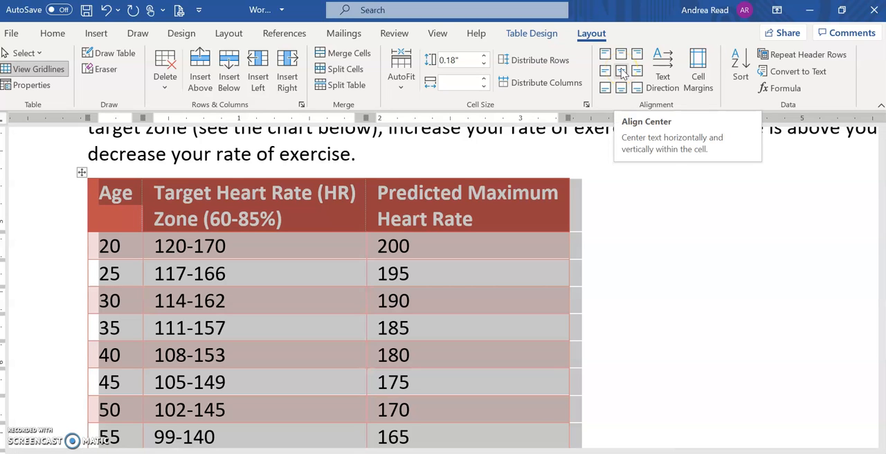
click(622, 74)
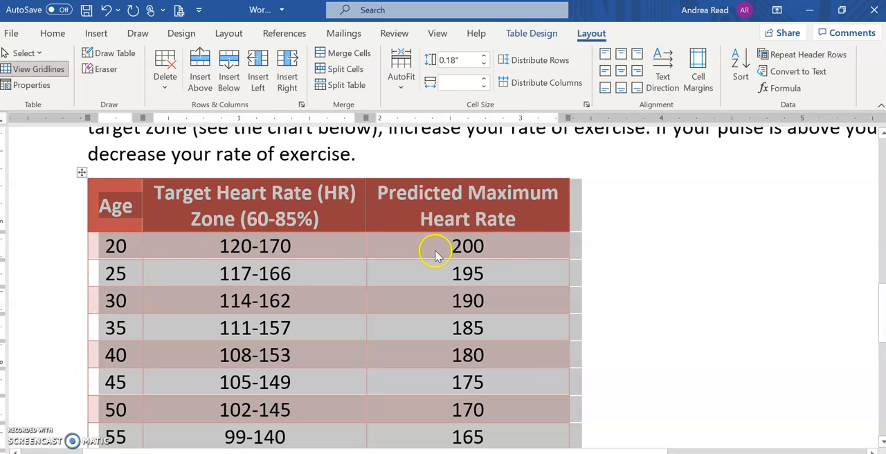
Step: Consult steps 5c and 5d in the Chrome instructions, then in Word center the entire heart rate table horizontally on the page
key(alt+Tab)
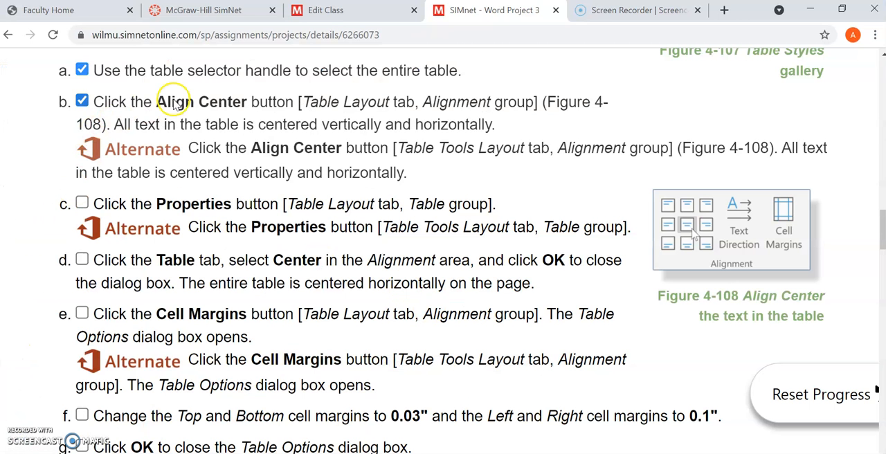
key(alt+Tab)
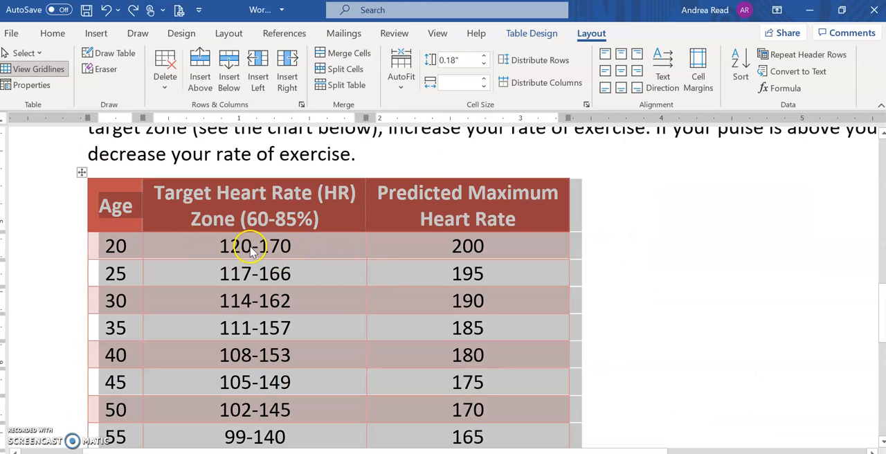
click(390, 275)
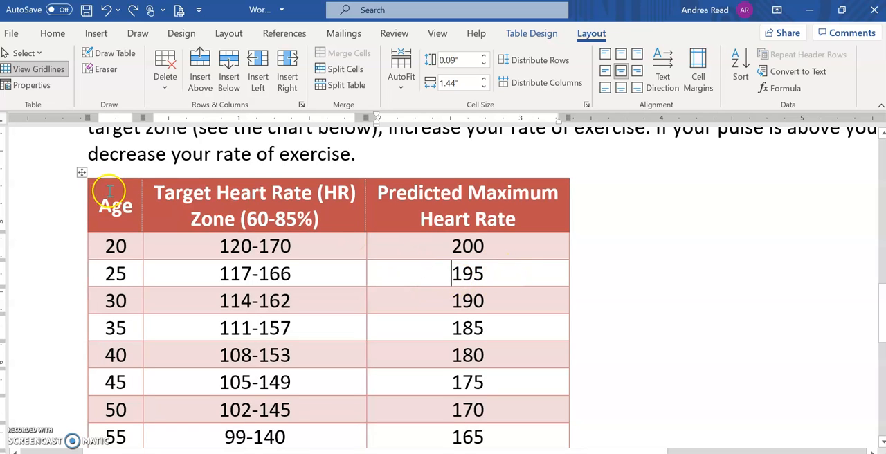
click(82, 174)
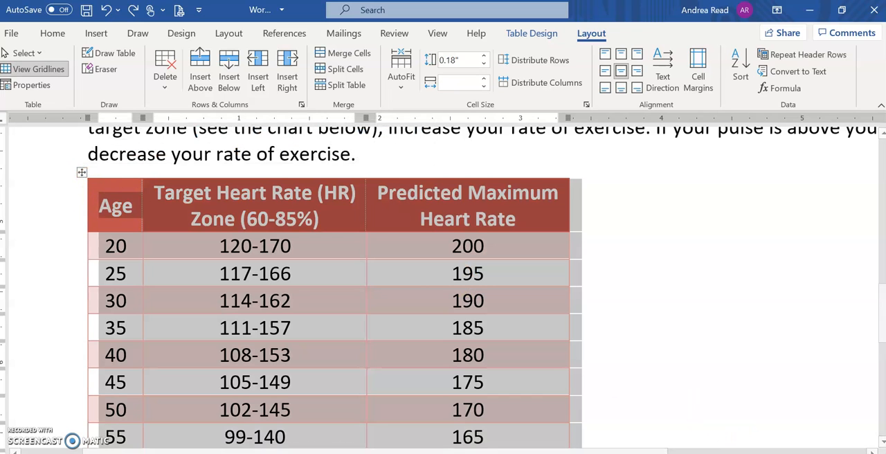
scroll(443, 287, down, 5)
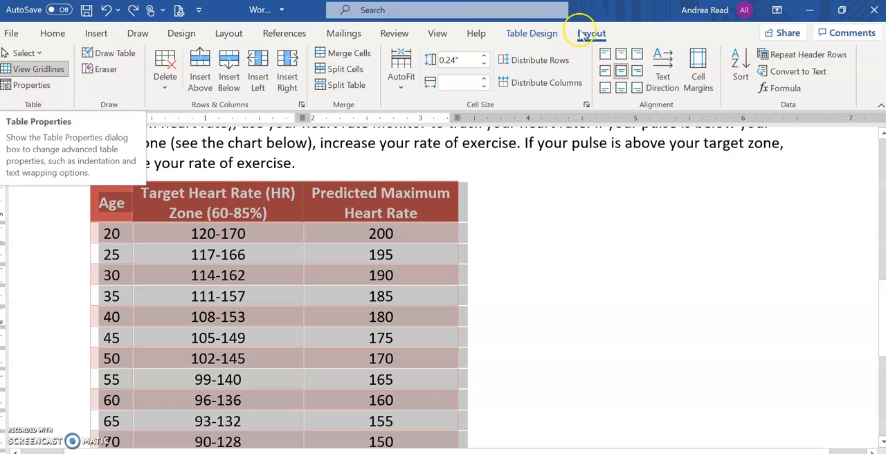
click(21, 70)
click(31, 84)
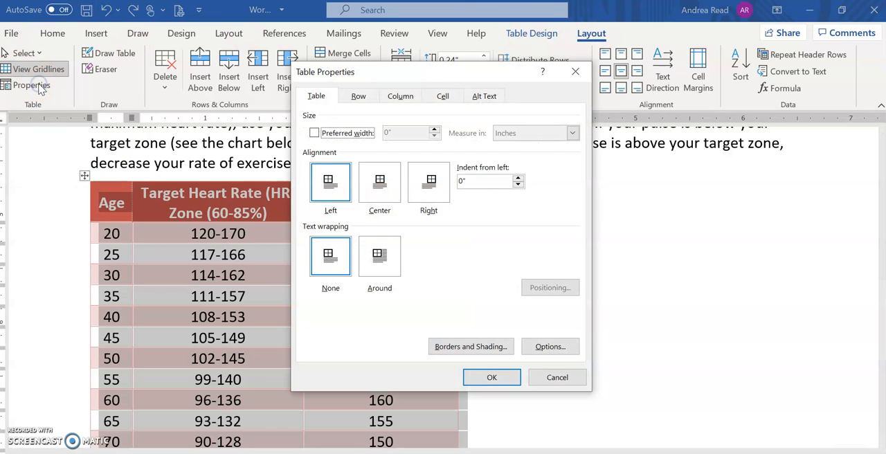
click(315, 97)
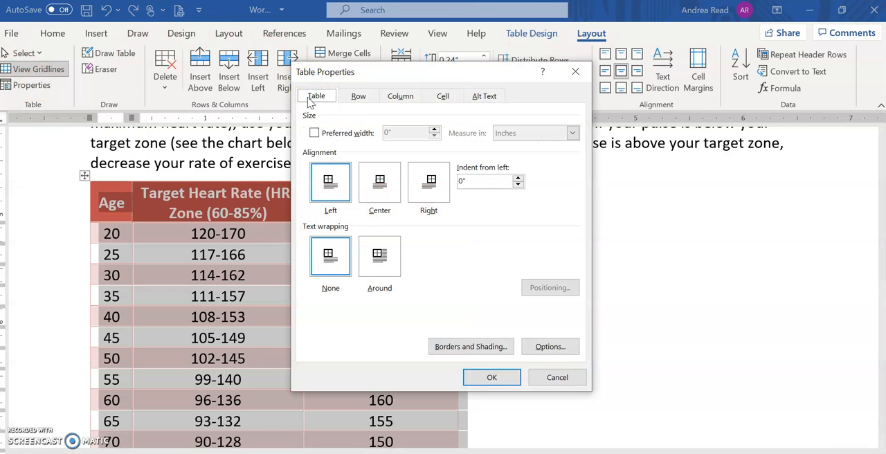
click(384, 186)
click(503, 378)
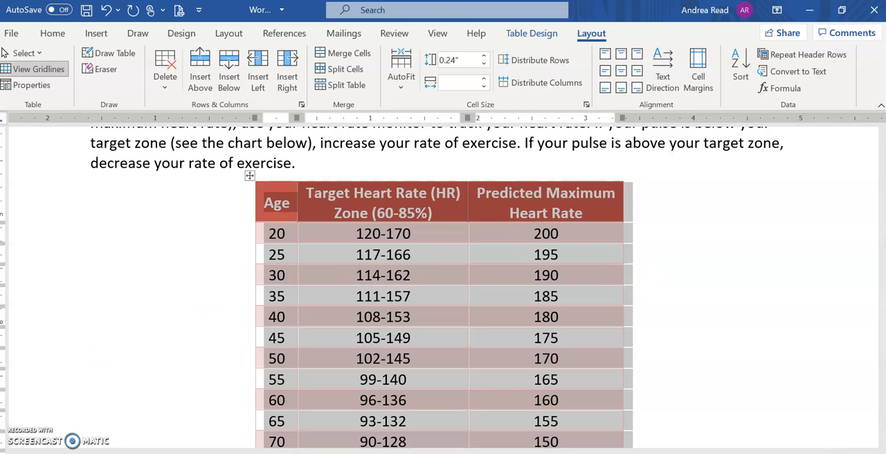
Step: Consult steps 5e to 5g in Chrome, then in Word set the table's default cell margins to .3 top and bottom and .1 left and right
key(alt+Tab)
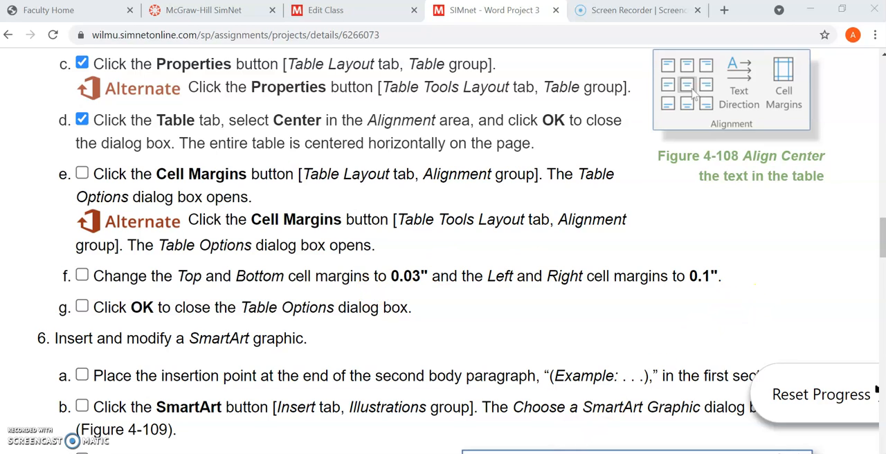
key(alt+Tab)
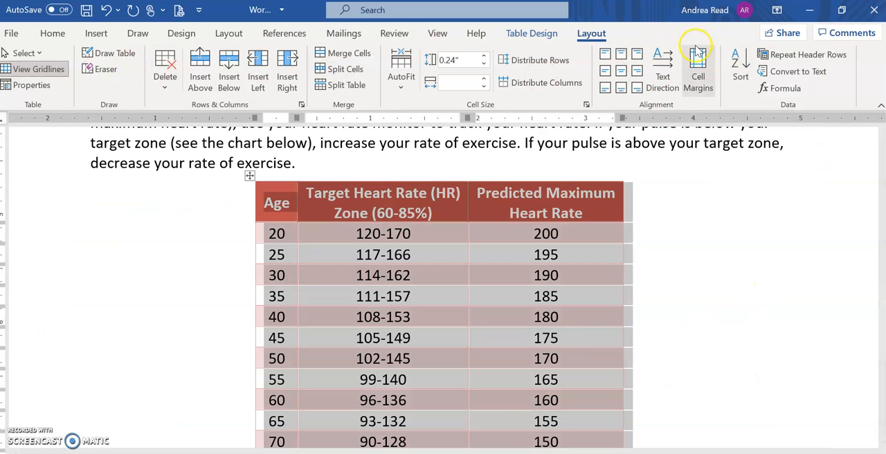
click(704, 80)
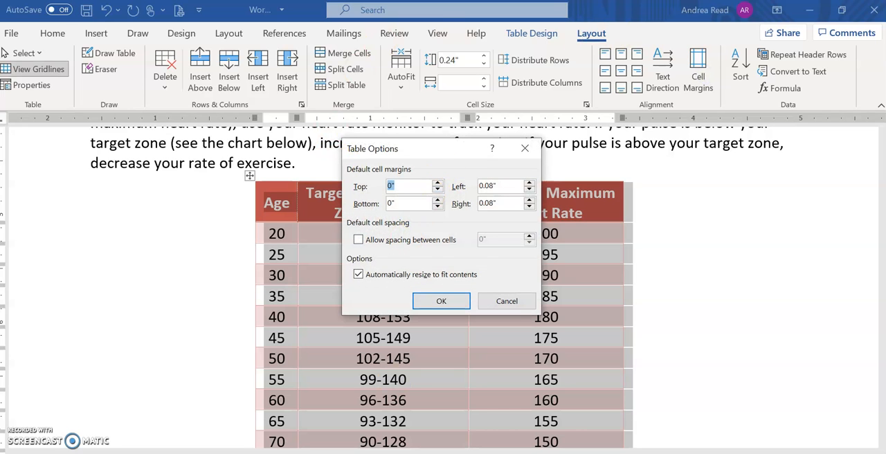
click(460, 453)
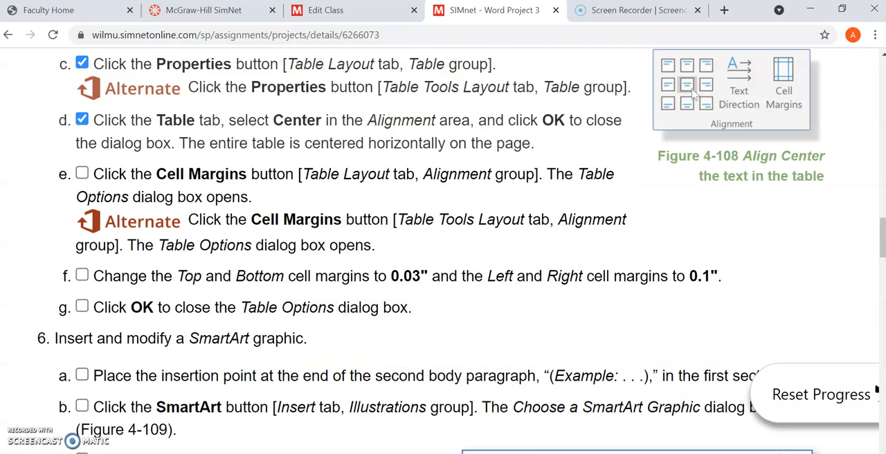
click(487, 452)
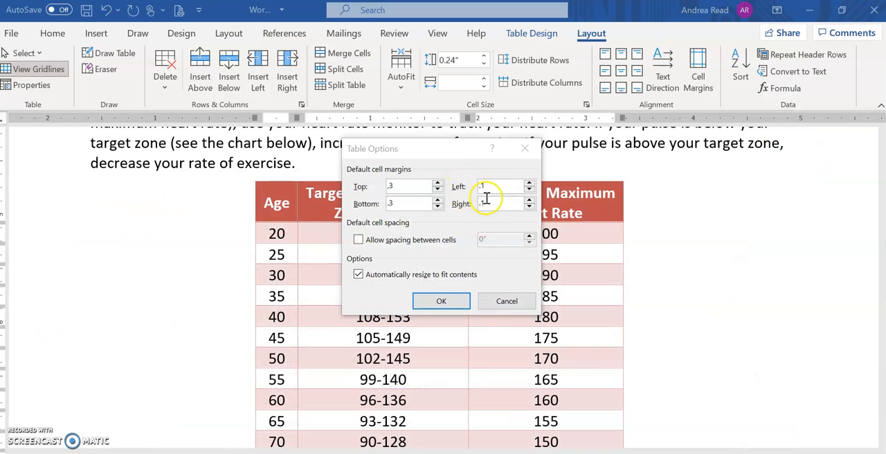
click(443, 302)
click(445, 285)
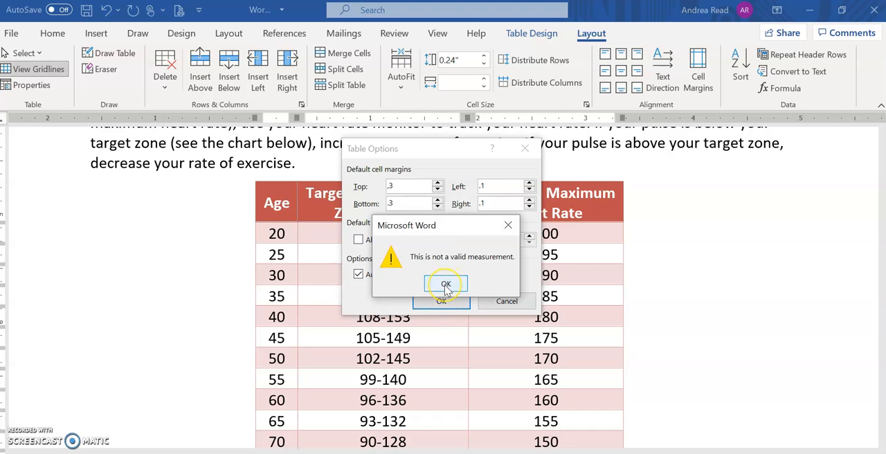
click(446, 285)
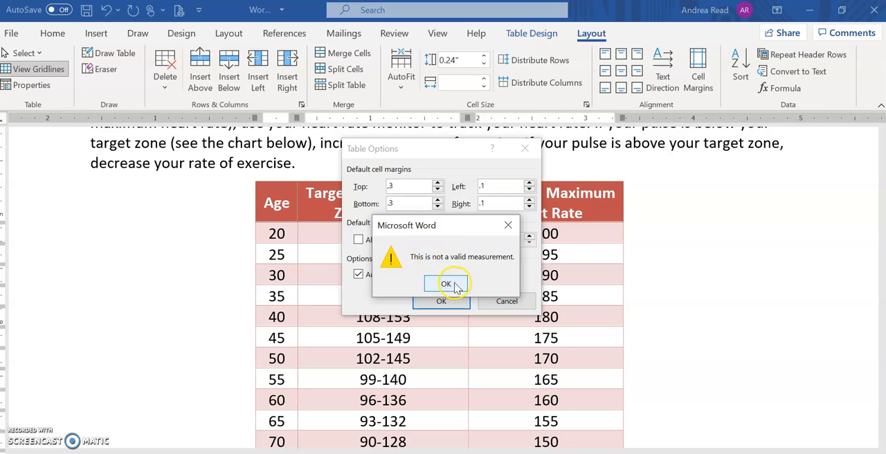
click(390, 186)
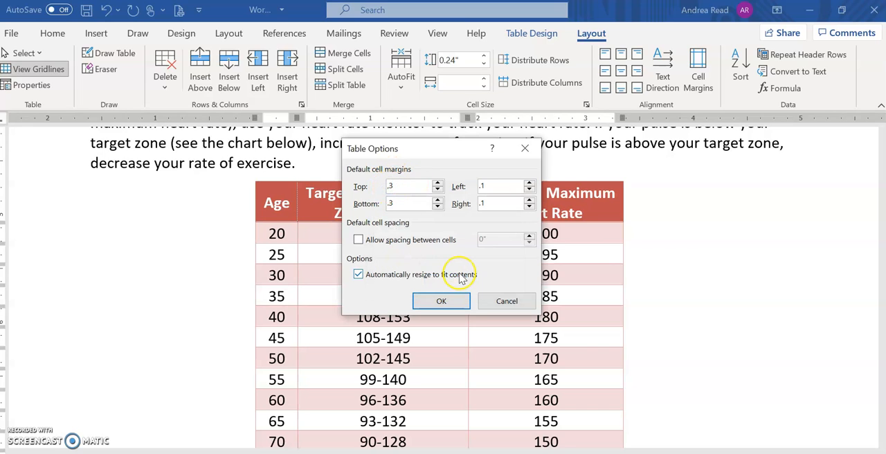
click(438, 303)
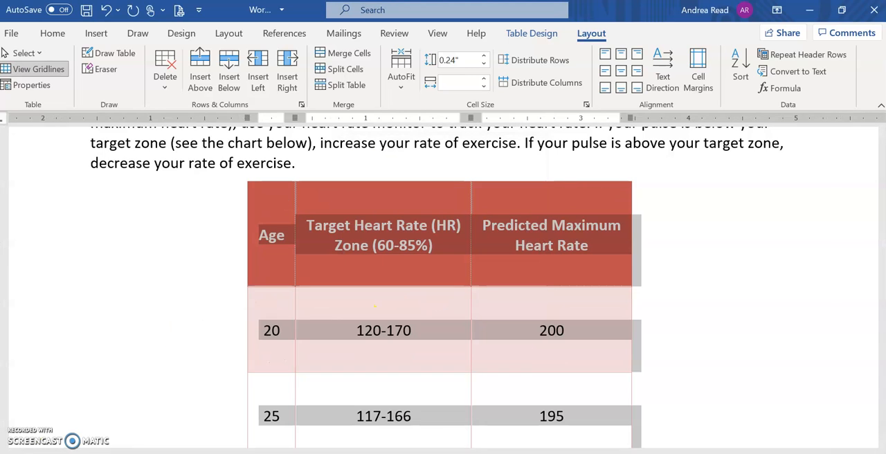
Step: Correct the table's default top and bottom cell margins to 0.03", checking them against step 5f in the Chrome instructions
click(397, 185)
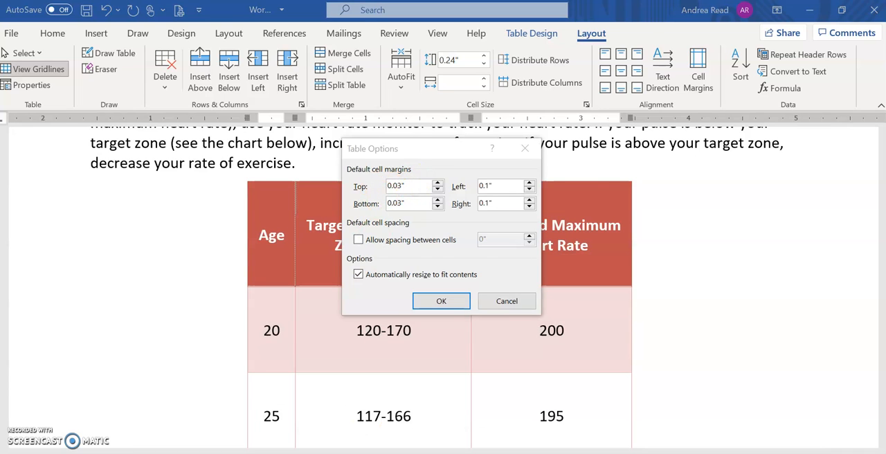
key(alt+Tab)
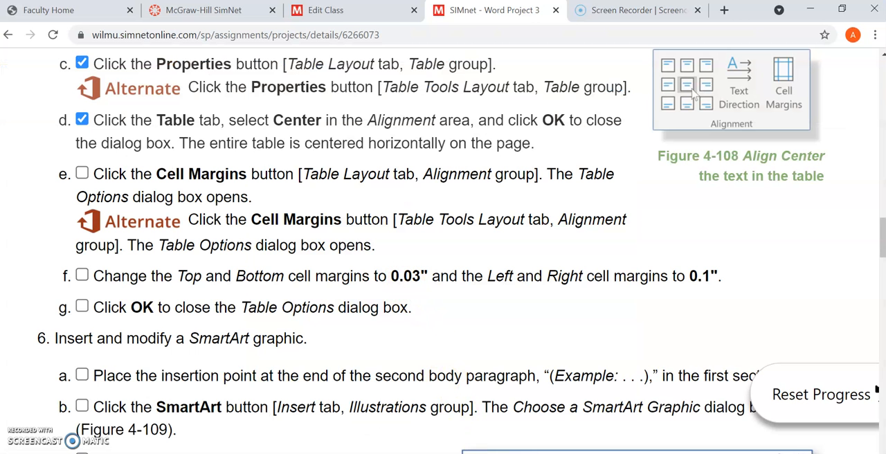
key(alt+Tab)
click(443, 301)
click(242, 175)
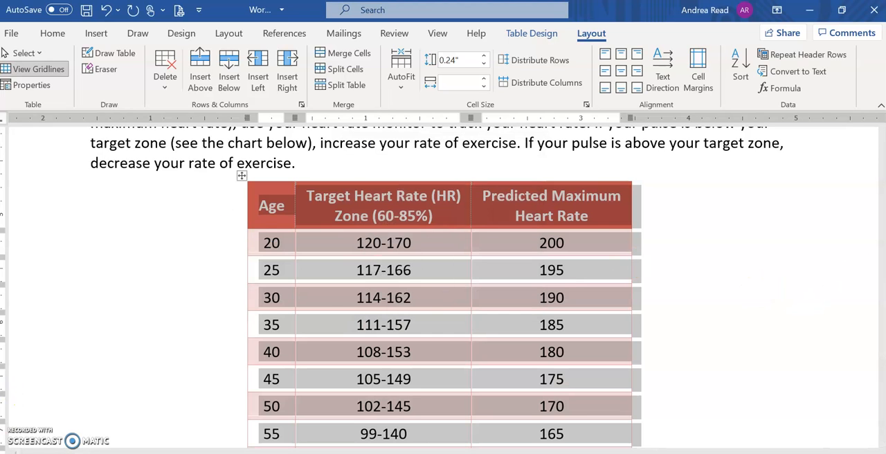
Step: Consult steps 6a to 6d in the Chrome instructions, then in Word place the insertion point at the end of the italic "(Example: …)" paragraph
key(alt+Tab)
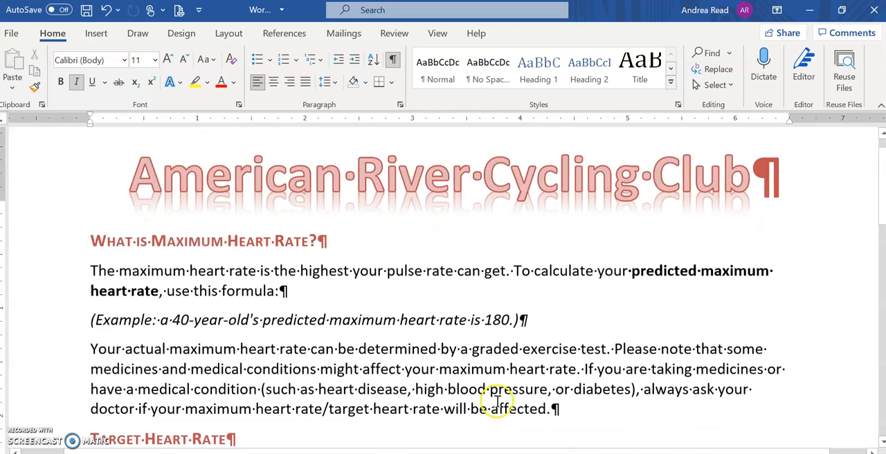
scroll(507, 201, down, 1)
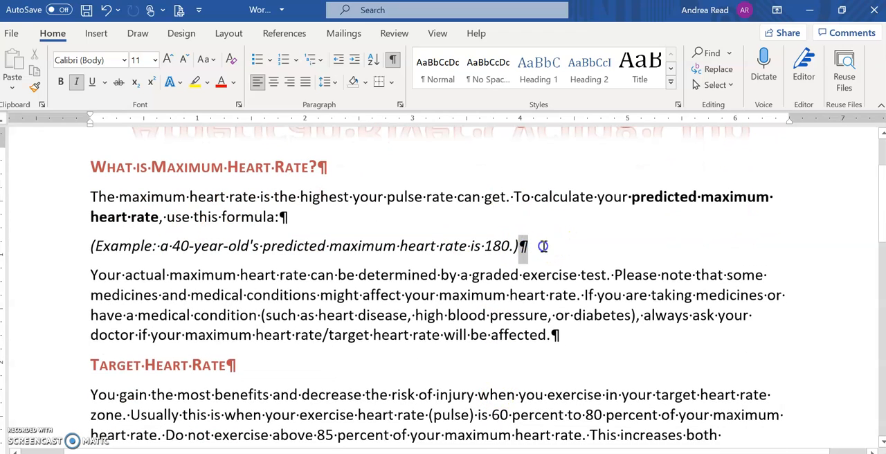
click(213, 197)
scroll(233, 197, up, 1)
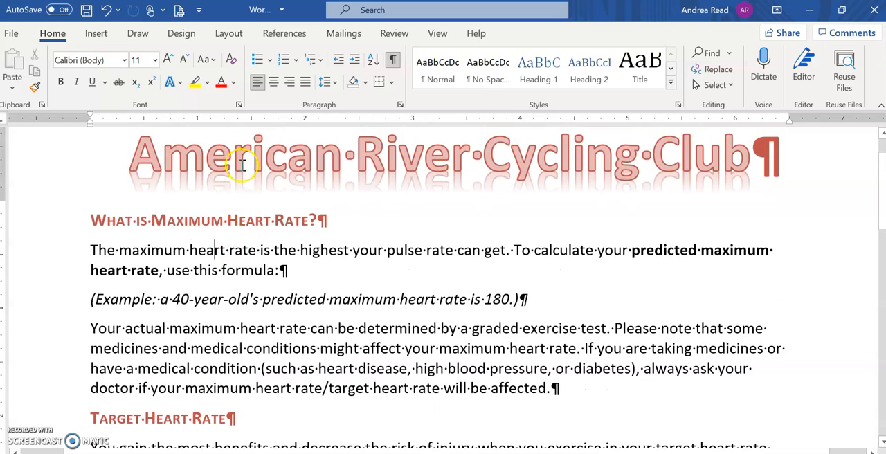
click(237, 154)
click(213, 220)
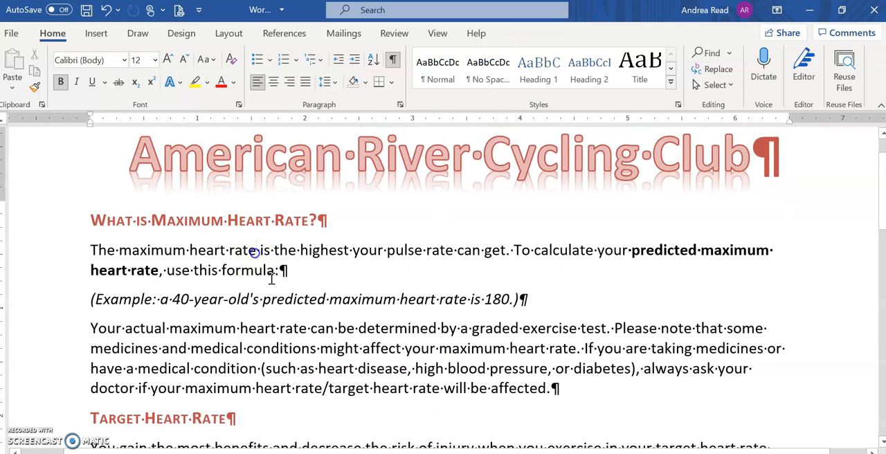
click(521, 298)
click(532, 305)
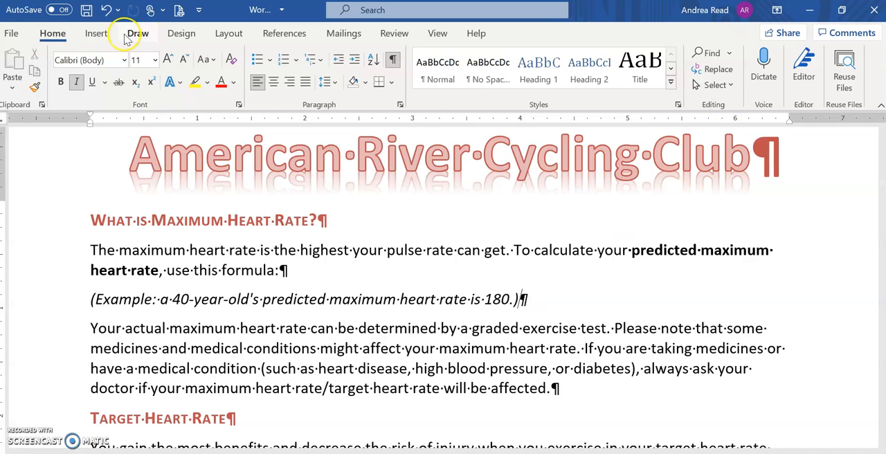
Step: Insert a Continuous Block Process SmartArt graphic from the Process category after the Example paragraph, checking the type against the Chrome instructions
click(96, 33)
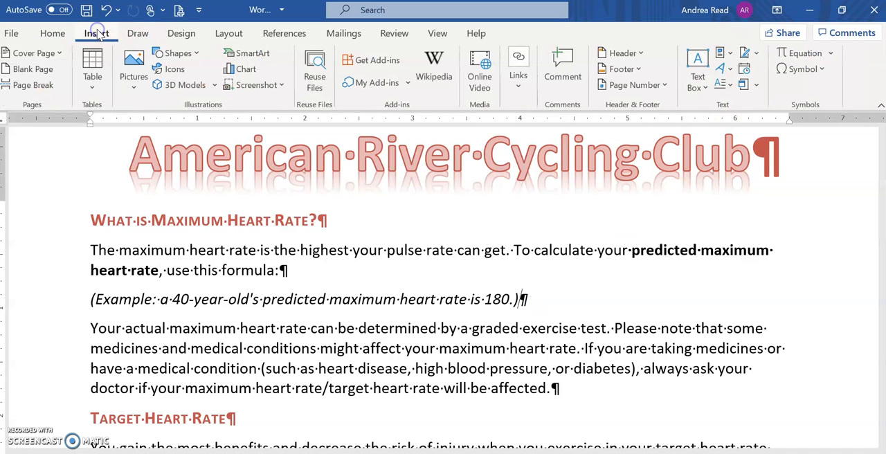
click(266, 55)
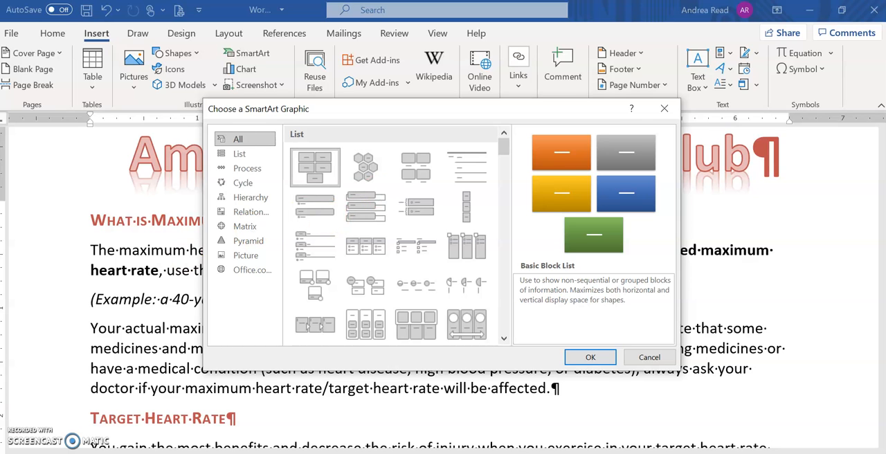
key(alt+Tab)
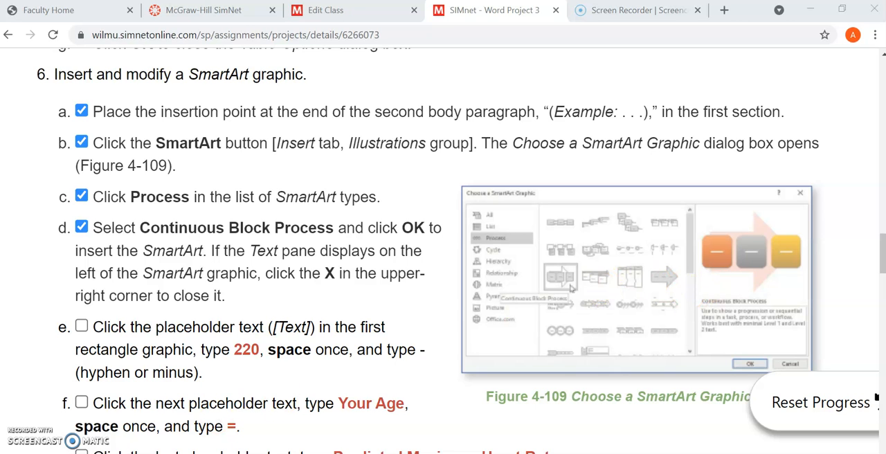
key(alt+Tab)
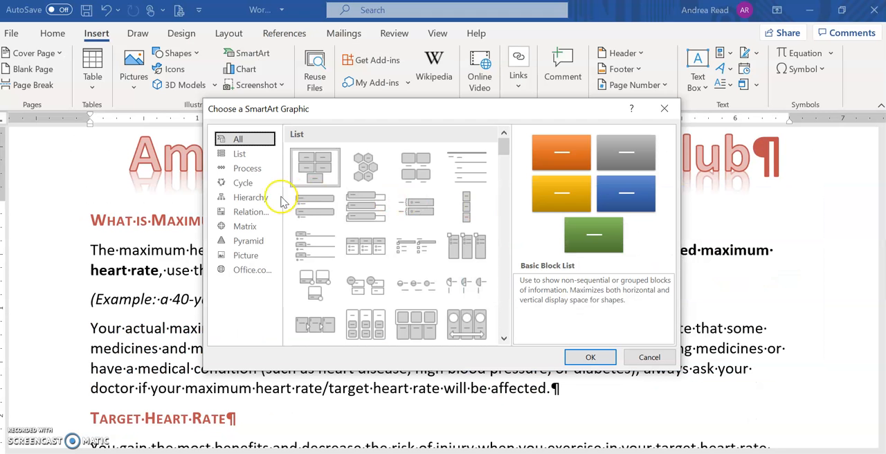
click(243, 169)
click(314, 229)
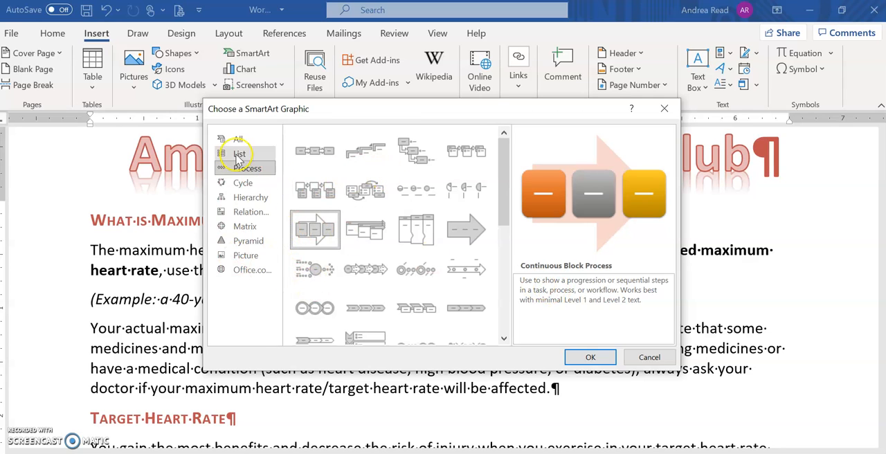
click(591, 358)
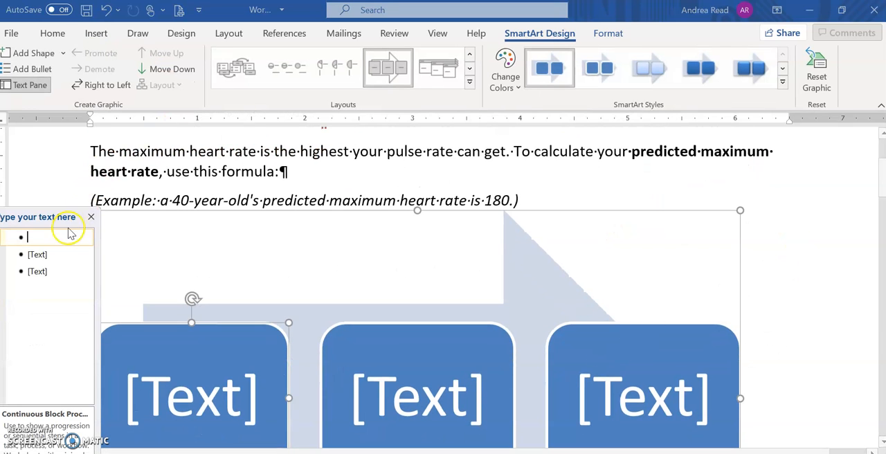
Step: Close the SmartArt text pane and fill the three blocks with "220 -", "Your Age =" and "Predicted Maximum Heart Rate"
click(34, 239)
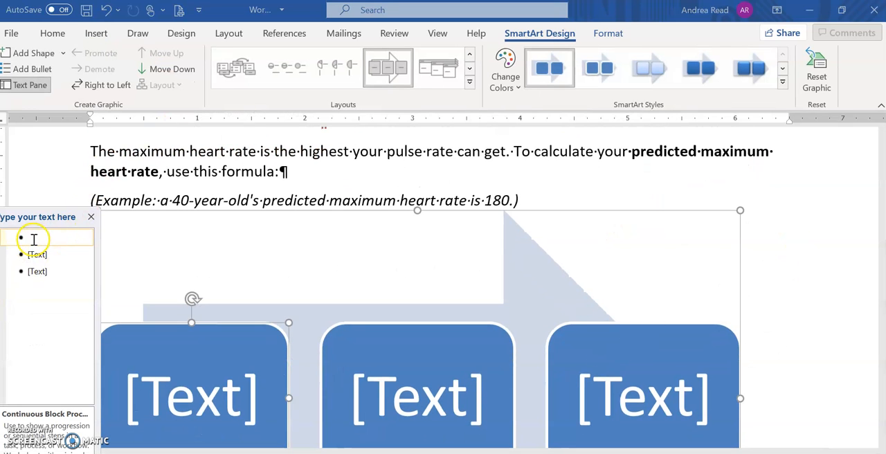
click(89, 216)
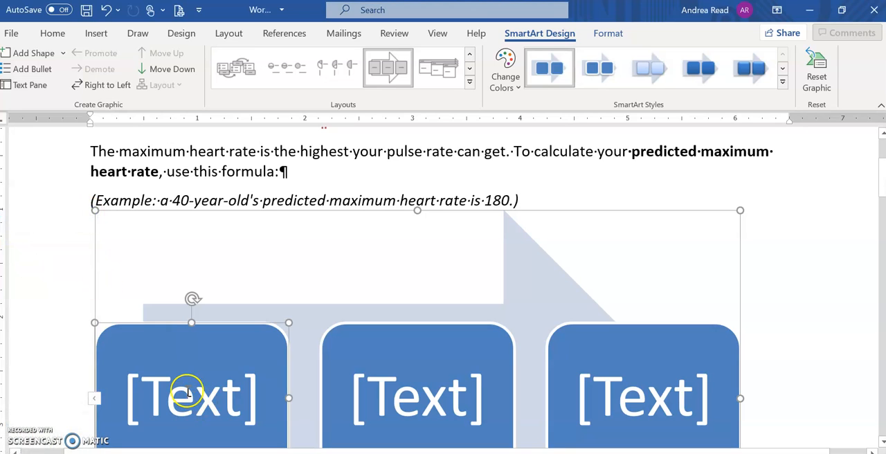
click(189, 392)
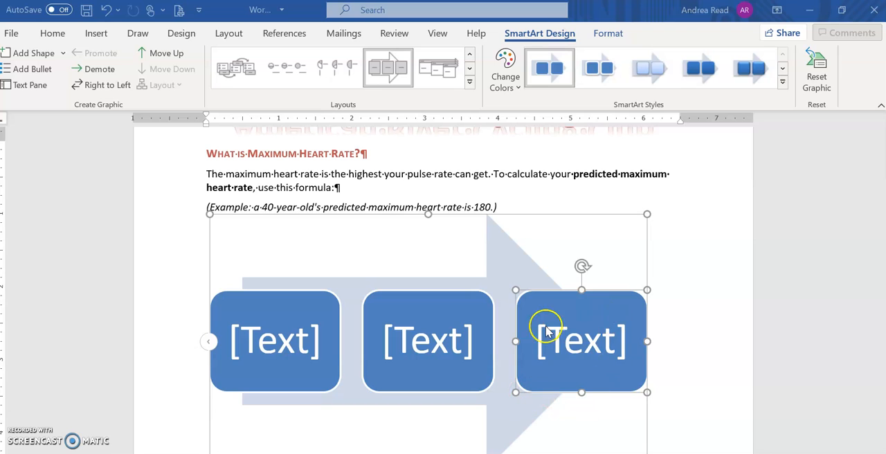
click(550, 217)
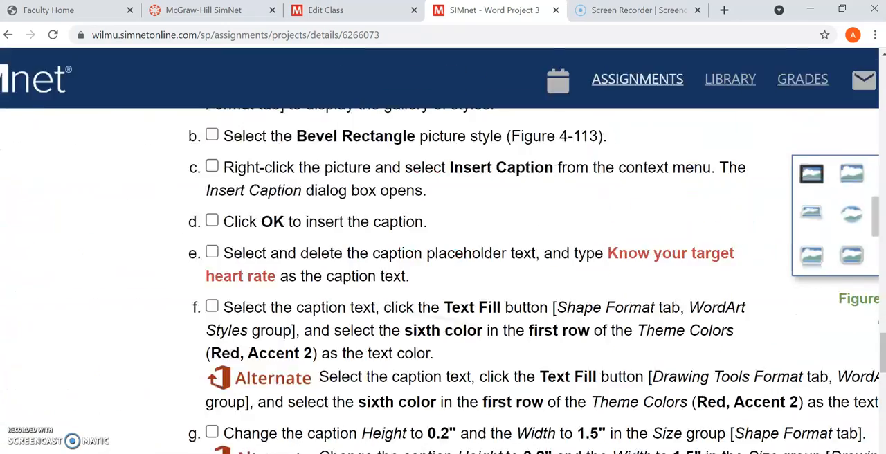
Step: Review the finished sample and the SmartArt formatting steps in Chrome, then in Word select the whole SmartArt graphic by its frame
scroll(439, 276, right, 1)
scroll(439, 276, up, 5)
scroll(440, 277, up, 8)
scroll(439, 277, right, 1)
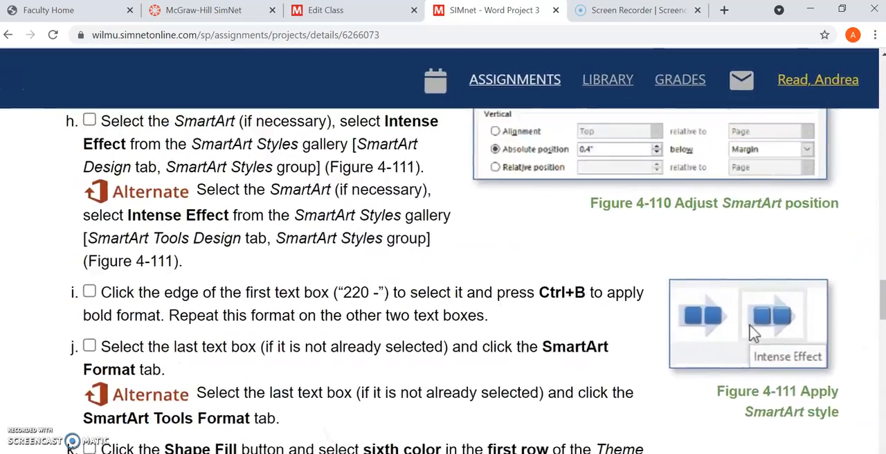
scroll(830, 415, left, 1)
scroll(830, 415, up, 4)
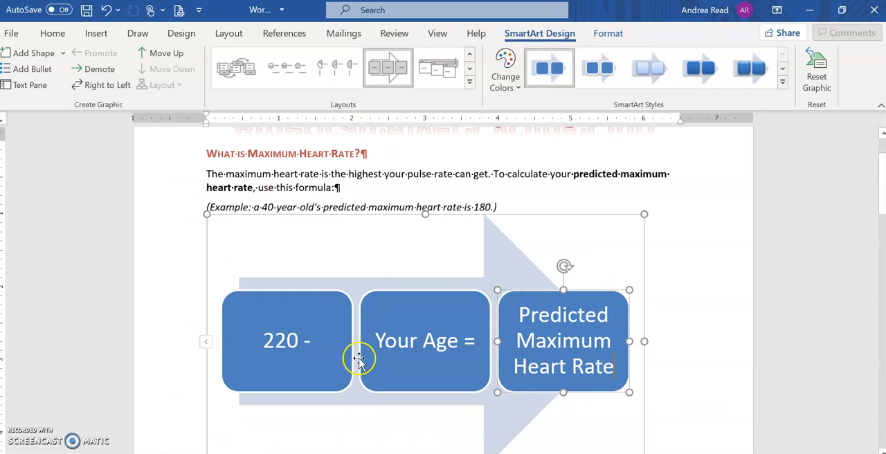
click(305, 343)
click(401, 346)
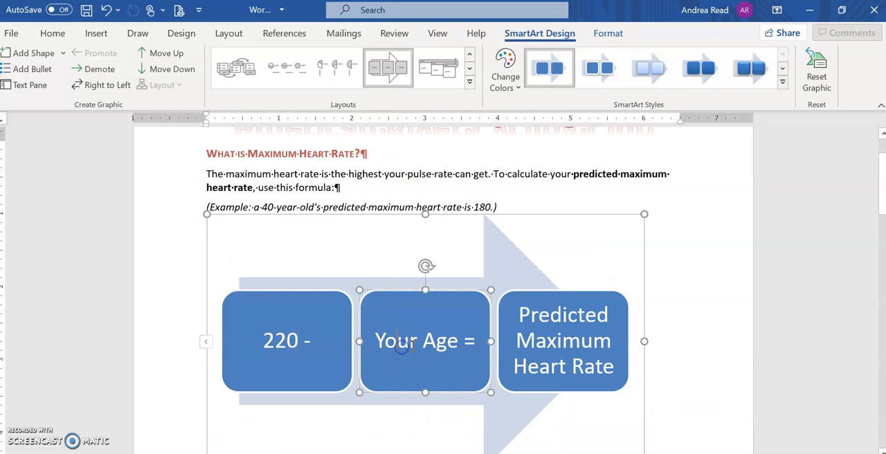
click(578, 332)
click(579, 339)
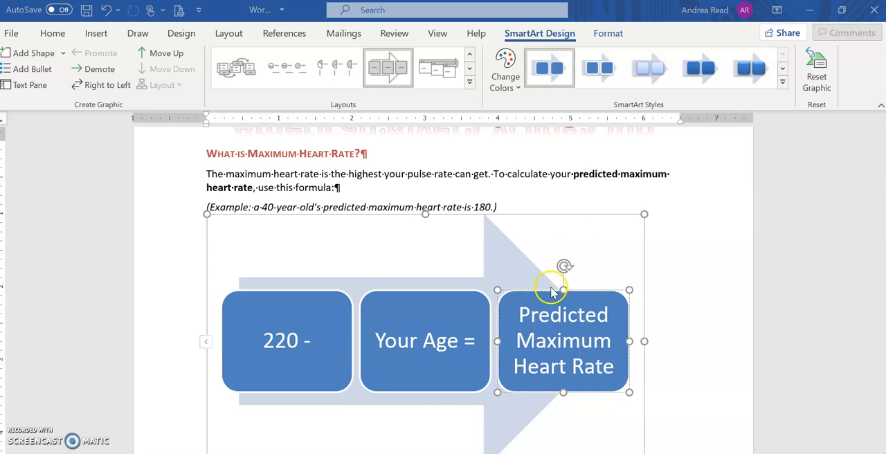
click(563, 215)
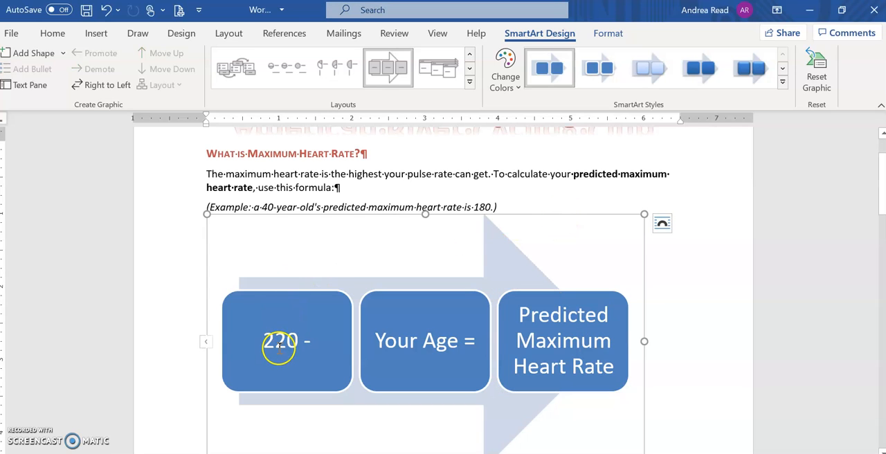